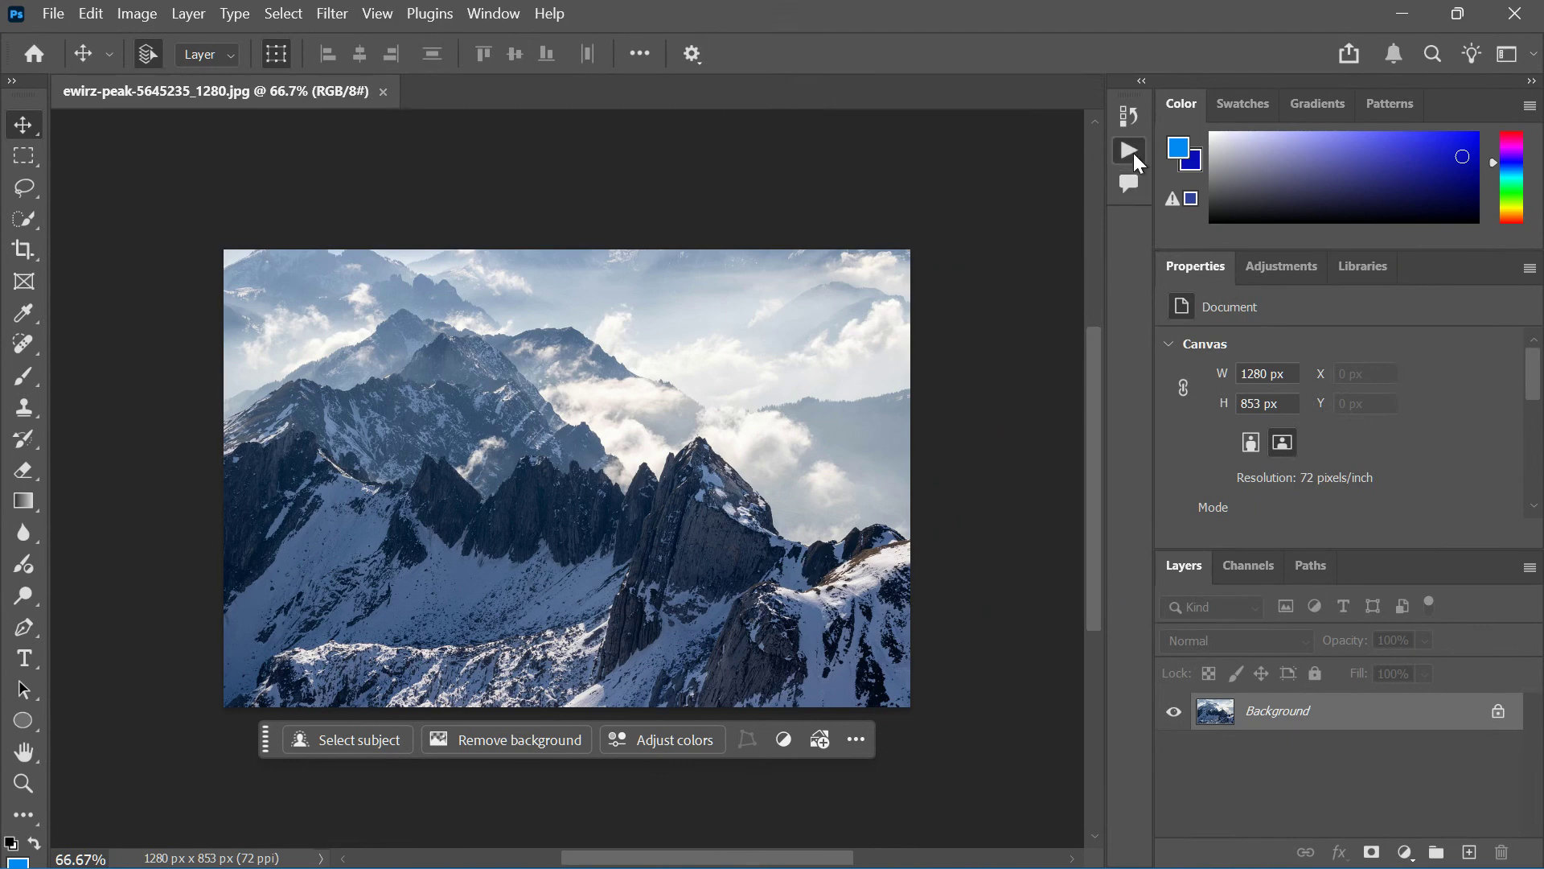
Step: Play the Vignette (selection) action from Default Actions, continuing past the unavailable Feather command
{"action": "left_click", "coordinate": [1129, 151]}
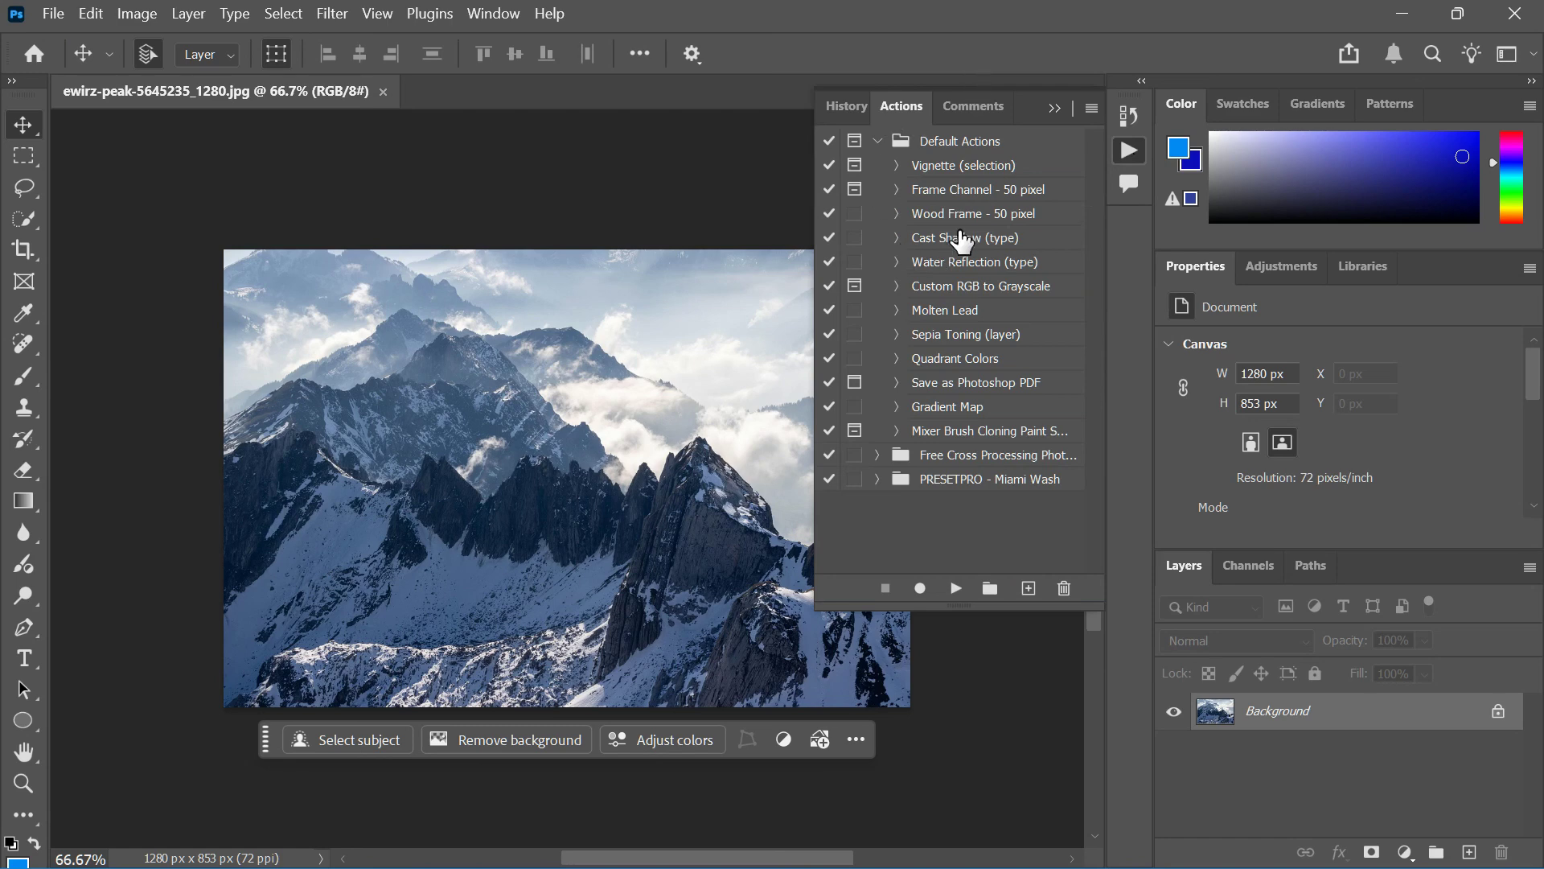
{"action": "left_click", "coordinate": [897, 165]}
{"action": "left_click", "coordinate": [897, 166]}
{"action": "left_click", "coordinate": [925, 166]}
{"action": "left_click", "coordinate": [952, 589]}
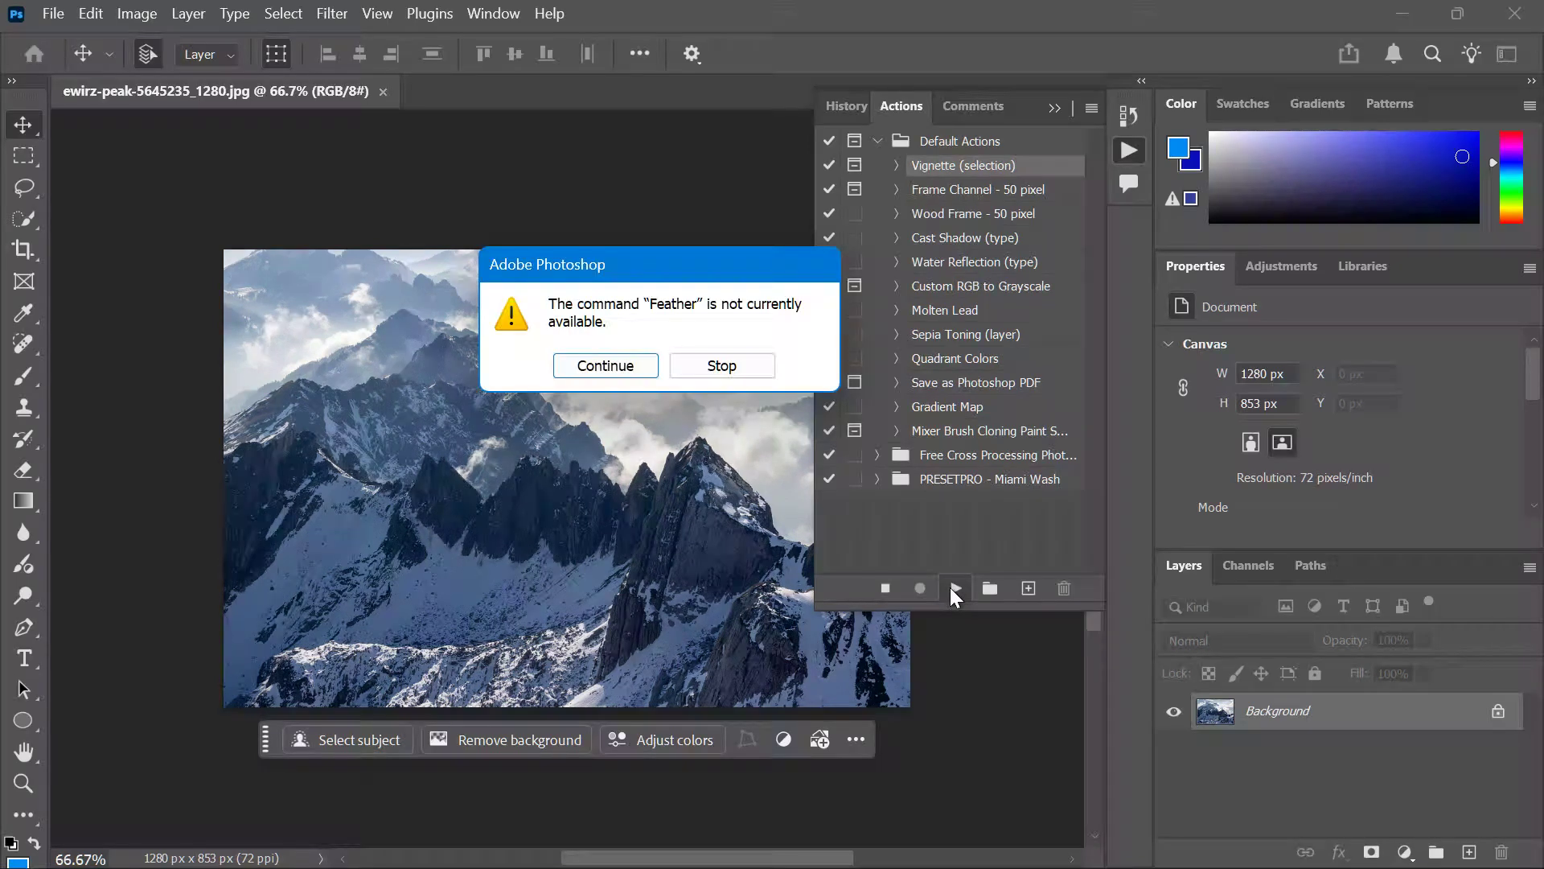
{"action": "left_click", "coordinate": [630, 364]}
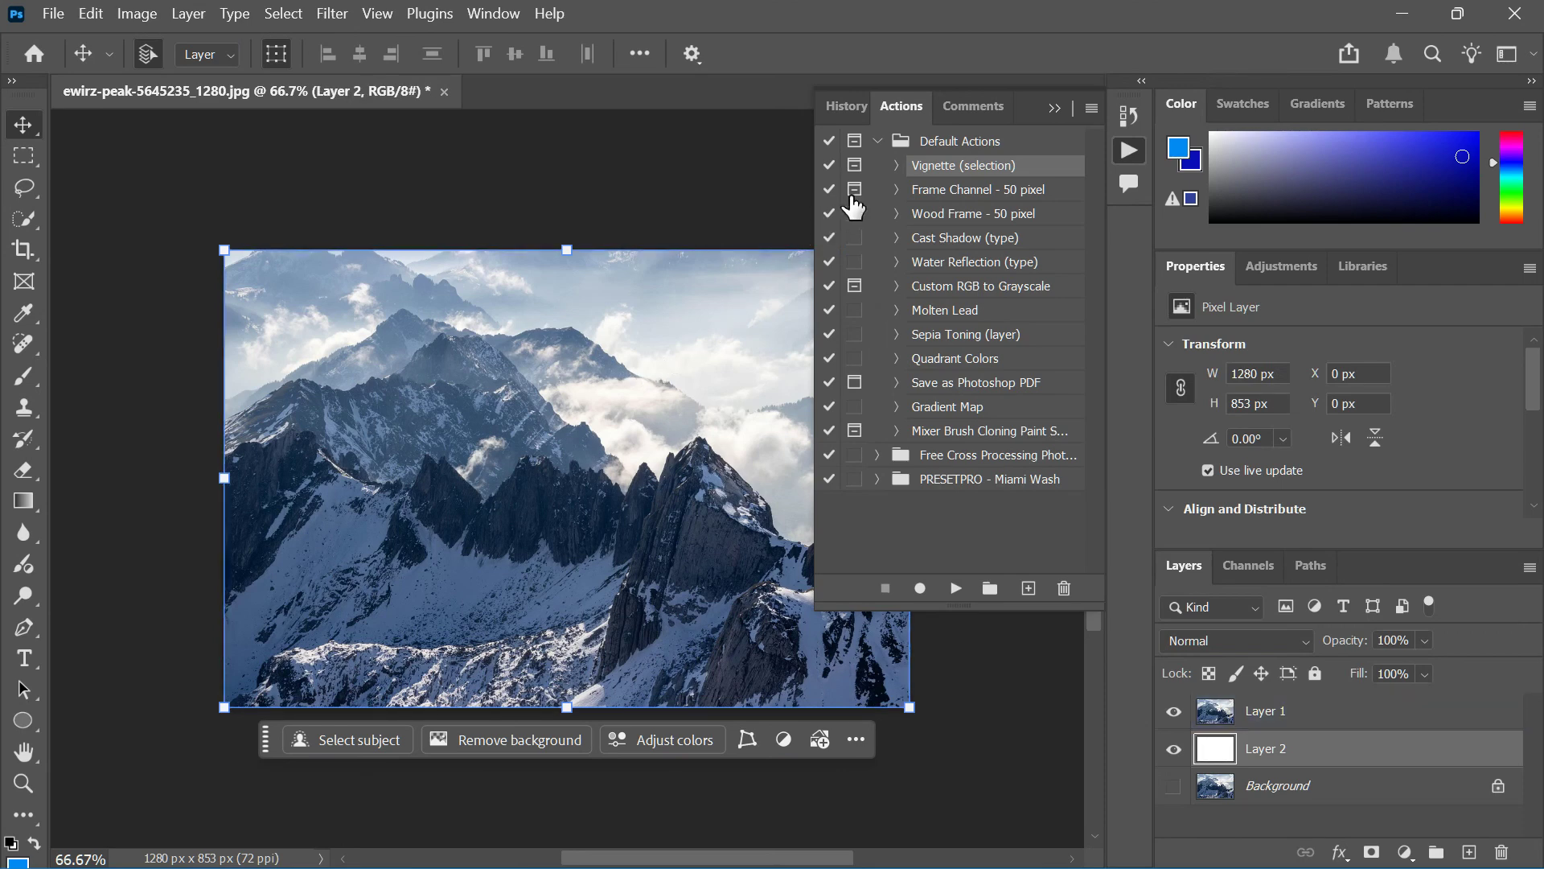
Step: Collapse the Default Actions set so only the action sets are listed
{"action": "left_click", "coordinate": [881, 141]}
{"action": "left_click", "coordinate": [882, 142]}
{"action": "left_click", "coordinate": [881, 141]}
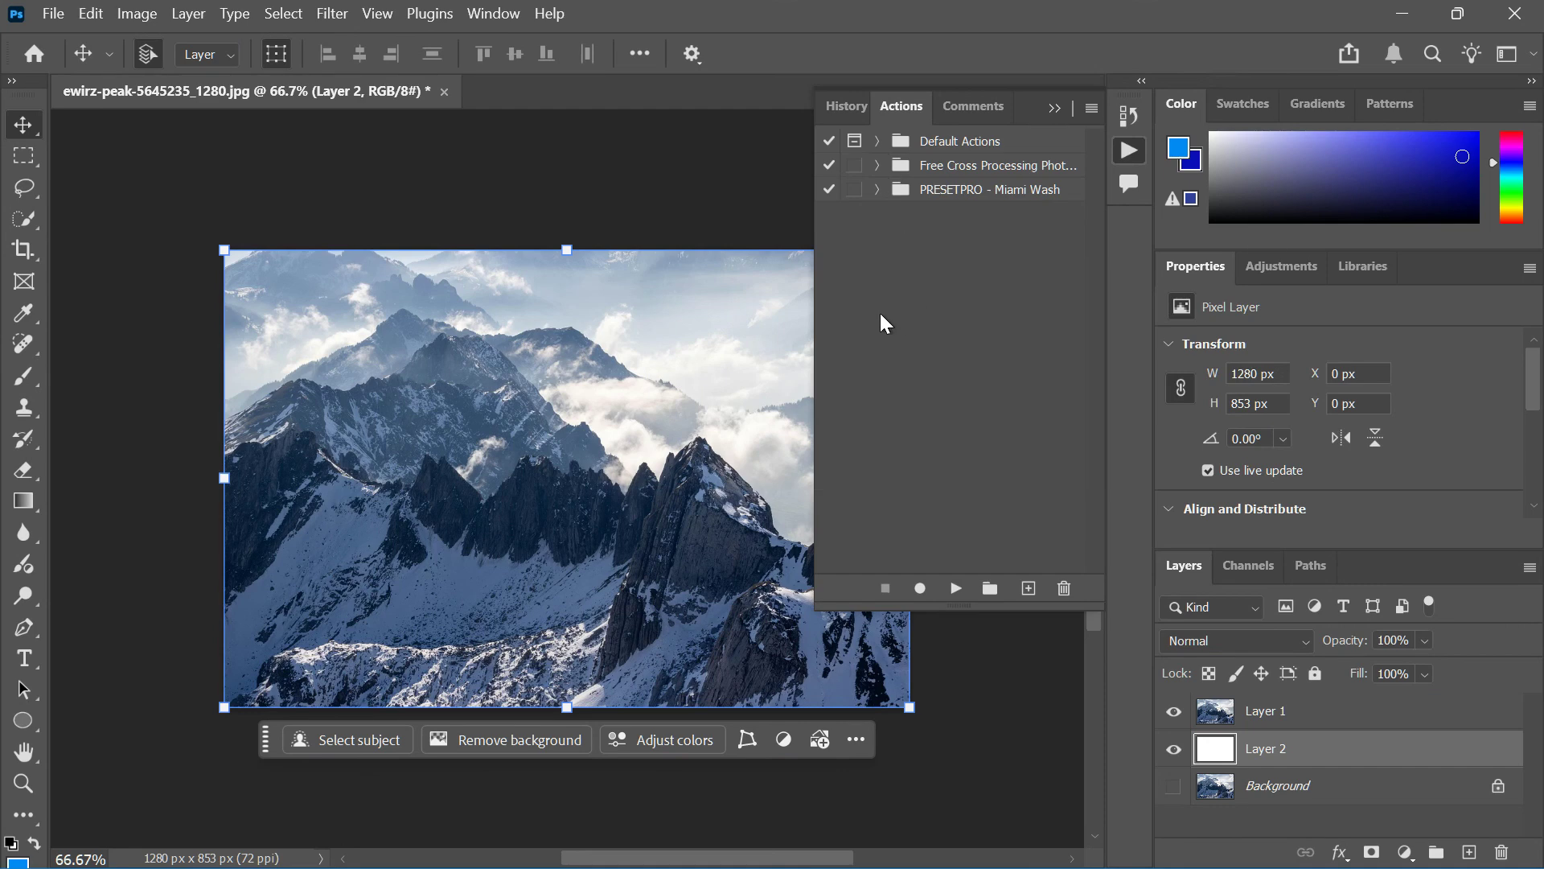
Step: Switch to File Explorer to view the Cross Processing Photoshop Actions - Color.atn file, and return to Photoshop with all layers deselected
{"action": "left_click", "coordinate": [720, 840]}
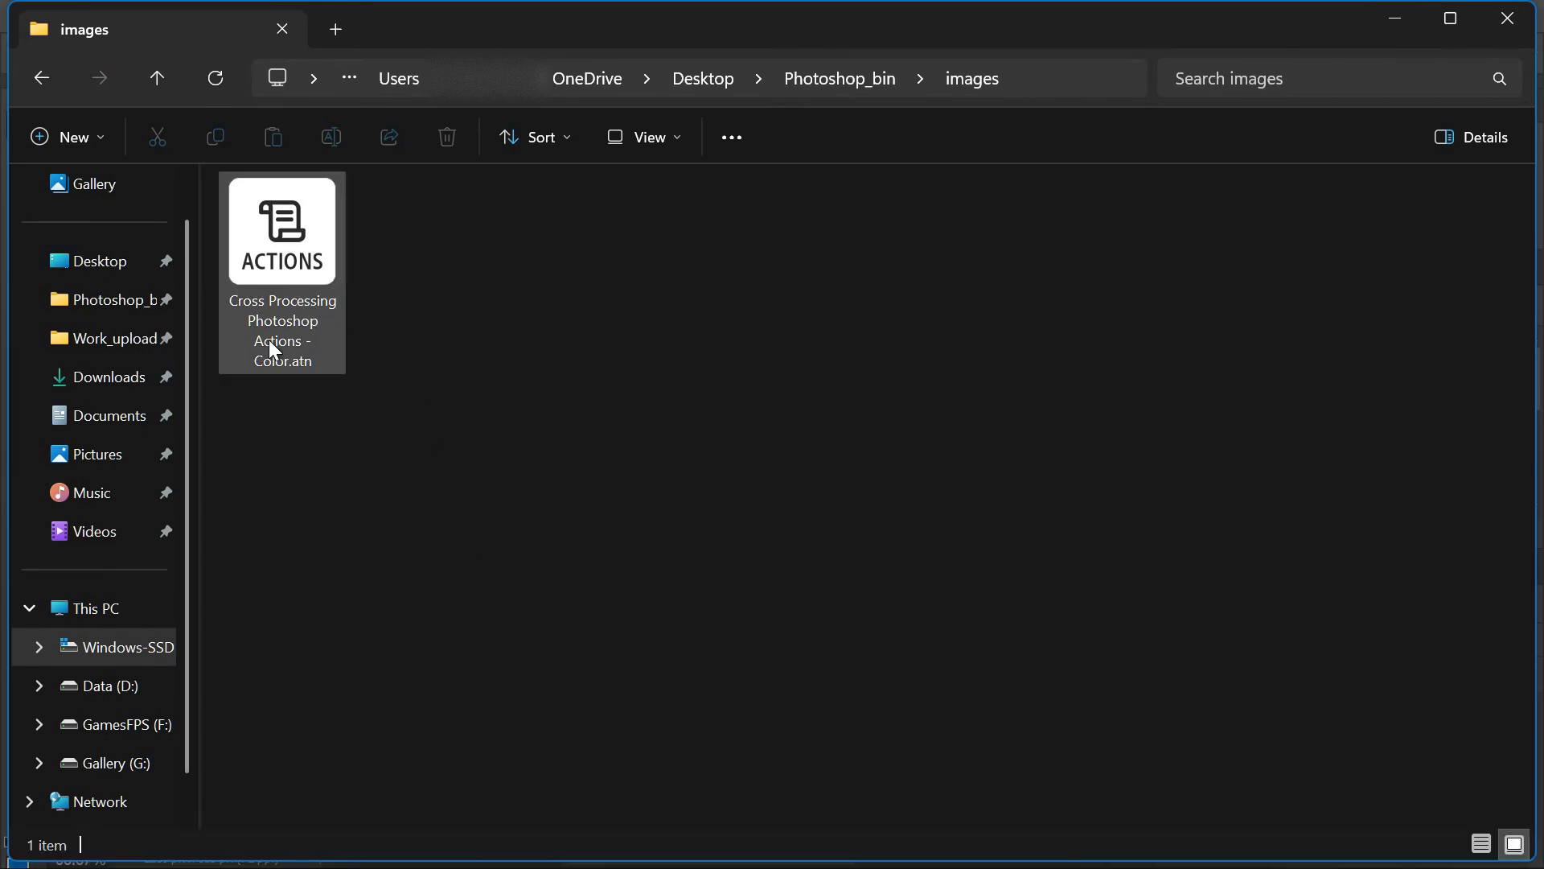
{"action": "left_click", "coordinate": [1031, 840]}
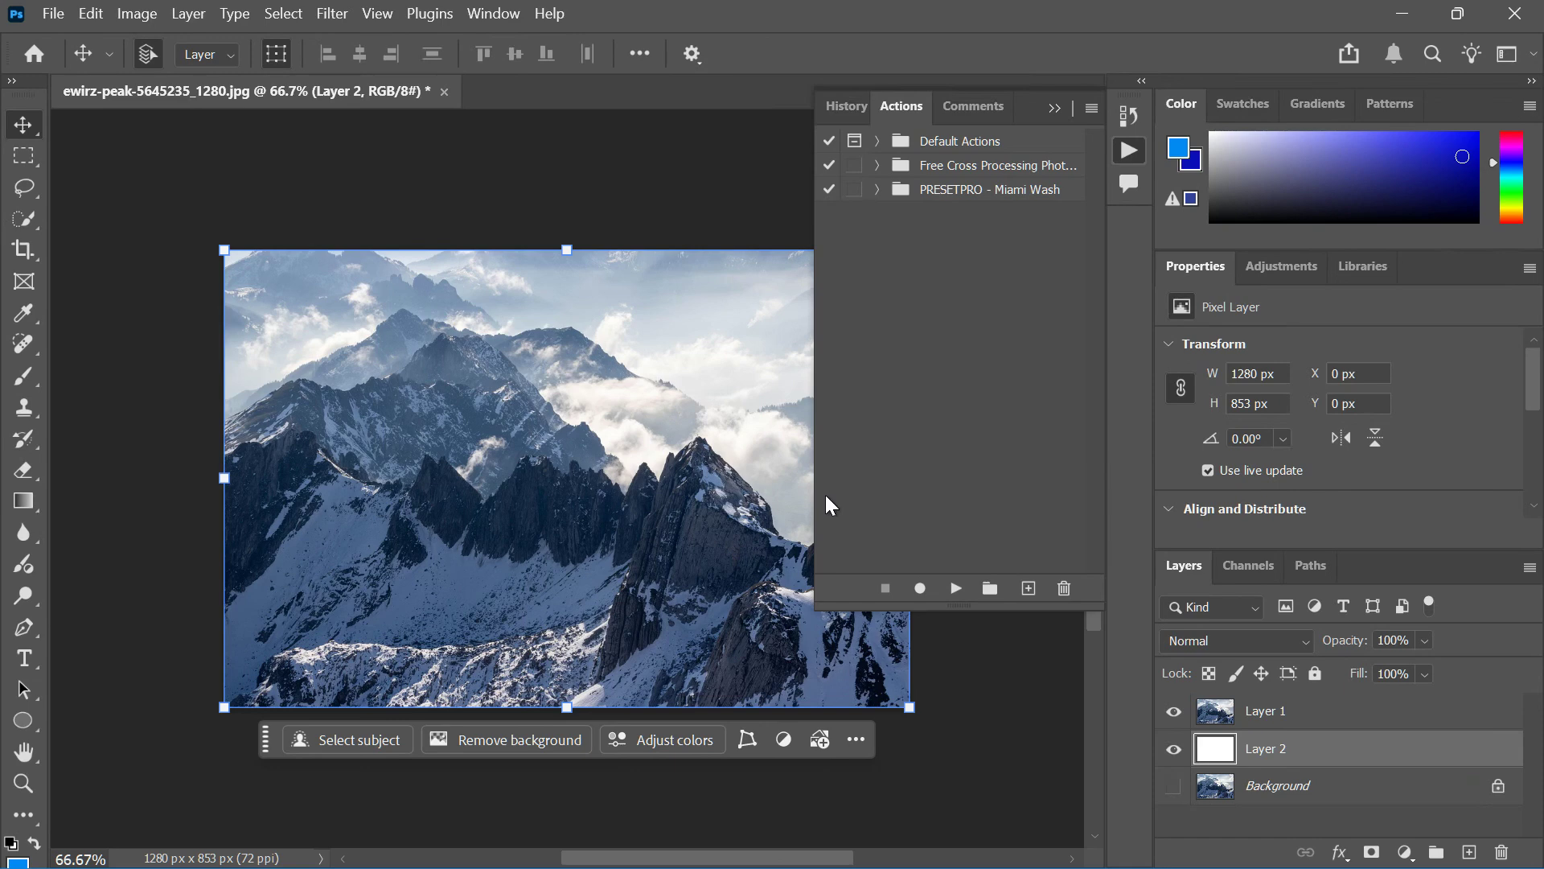
{"action": "left_click", "coordinate": [1022, 690]}
{"action": "left_click", "coordinate": [1022, 691]}
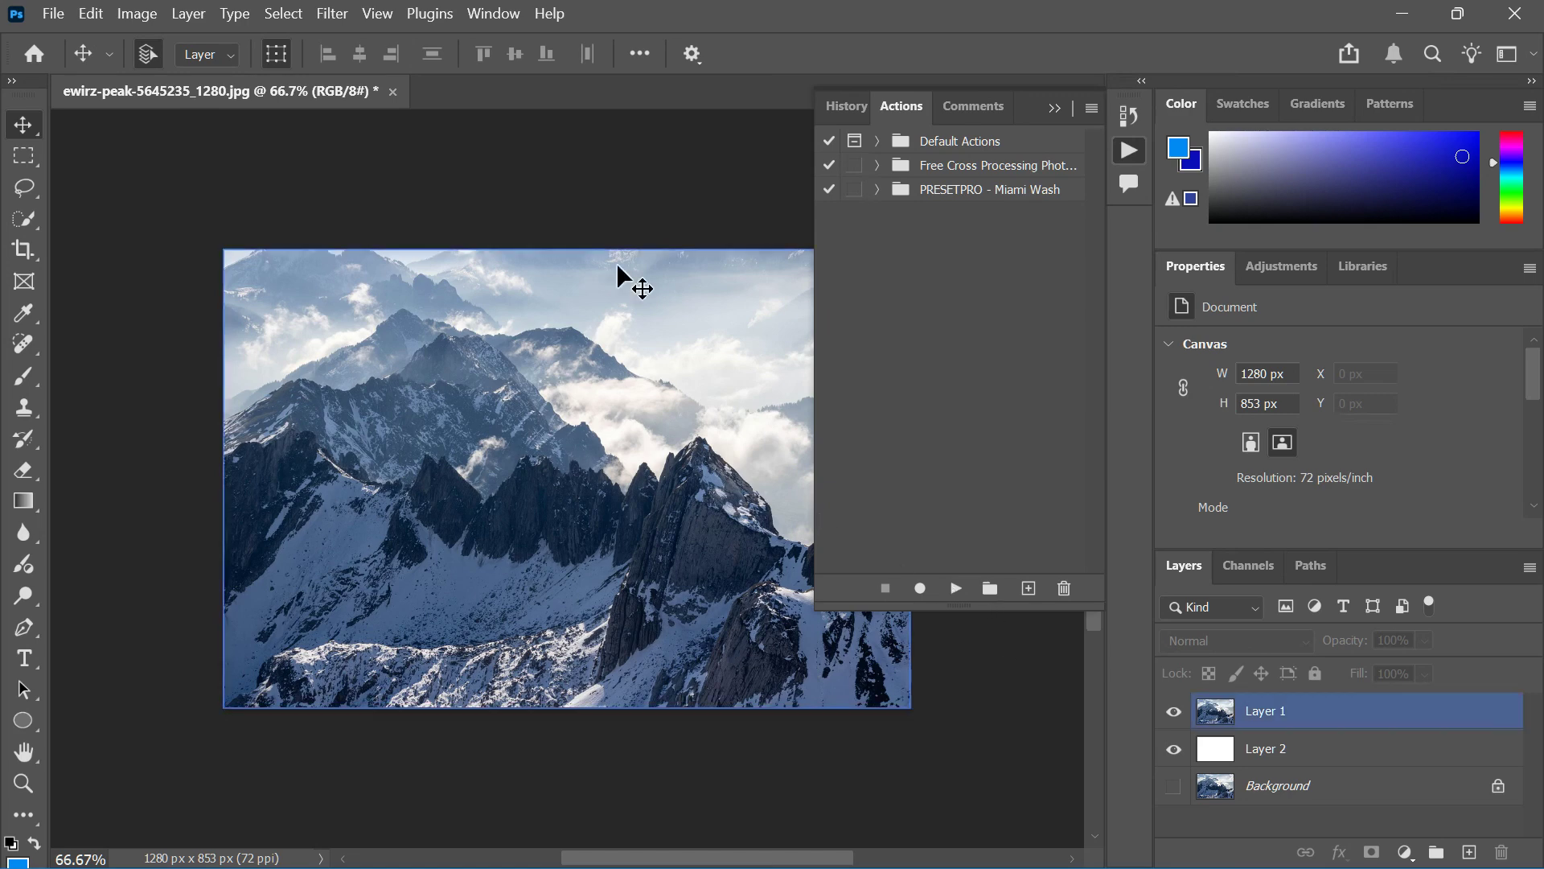
Step: Hide the Actions panel and show it again
{"action": "left_click", "coordinate": [503, 21]}
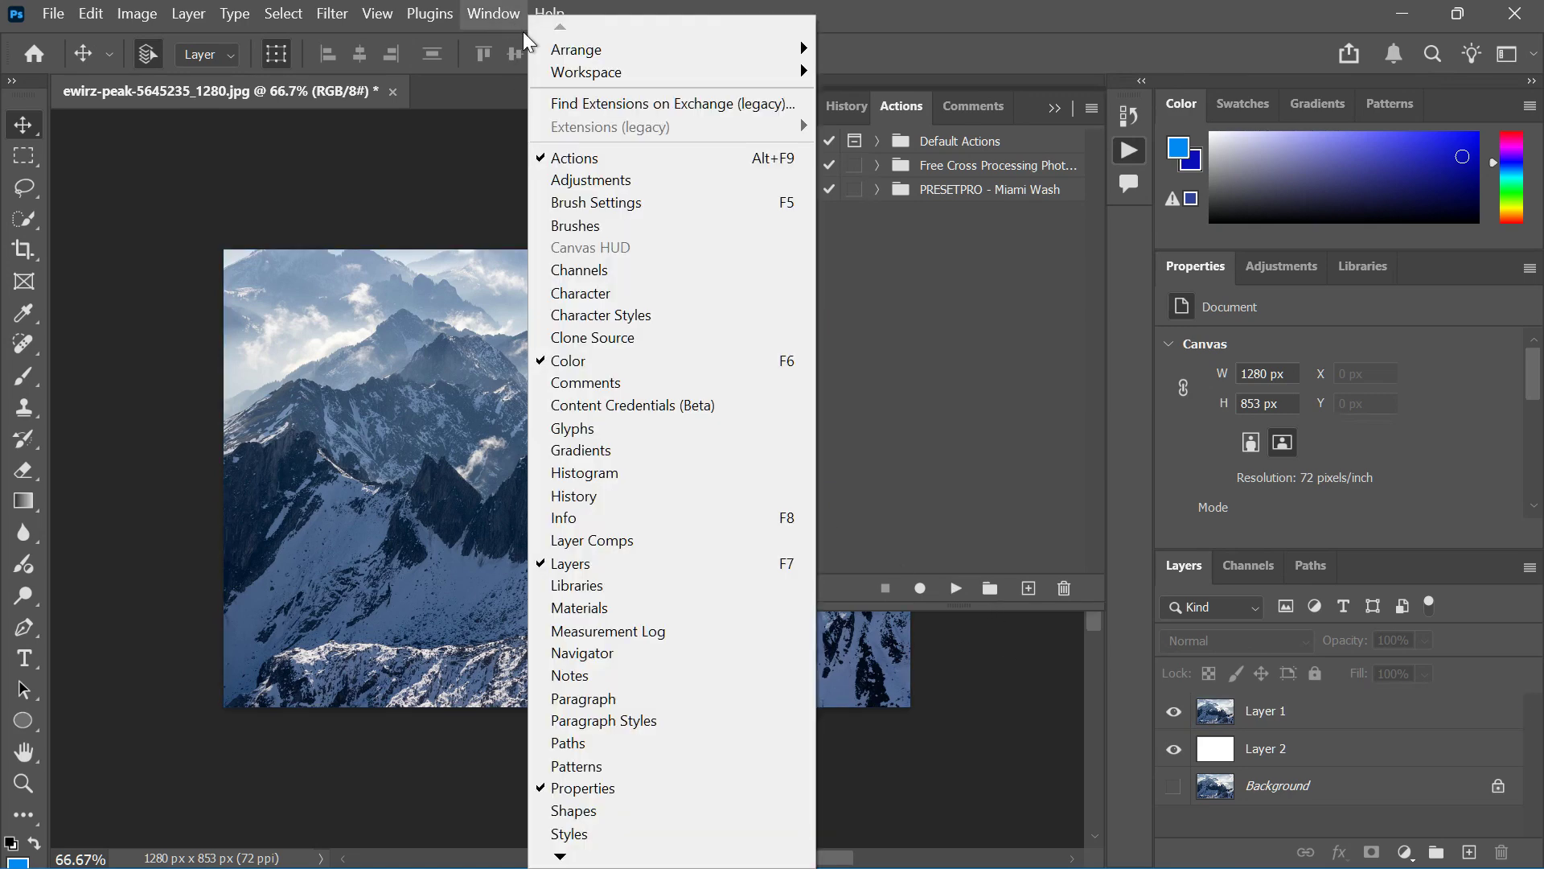
{"action": "left_click", "coordinate": [597, 158]}
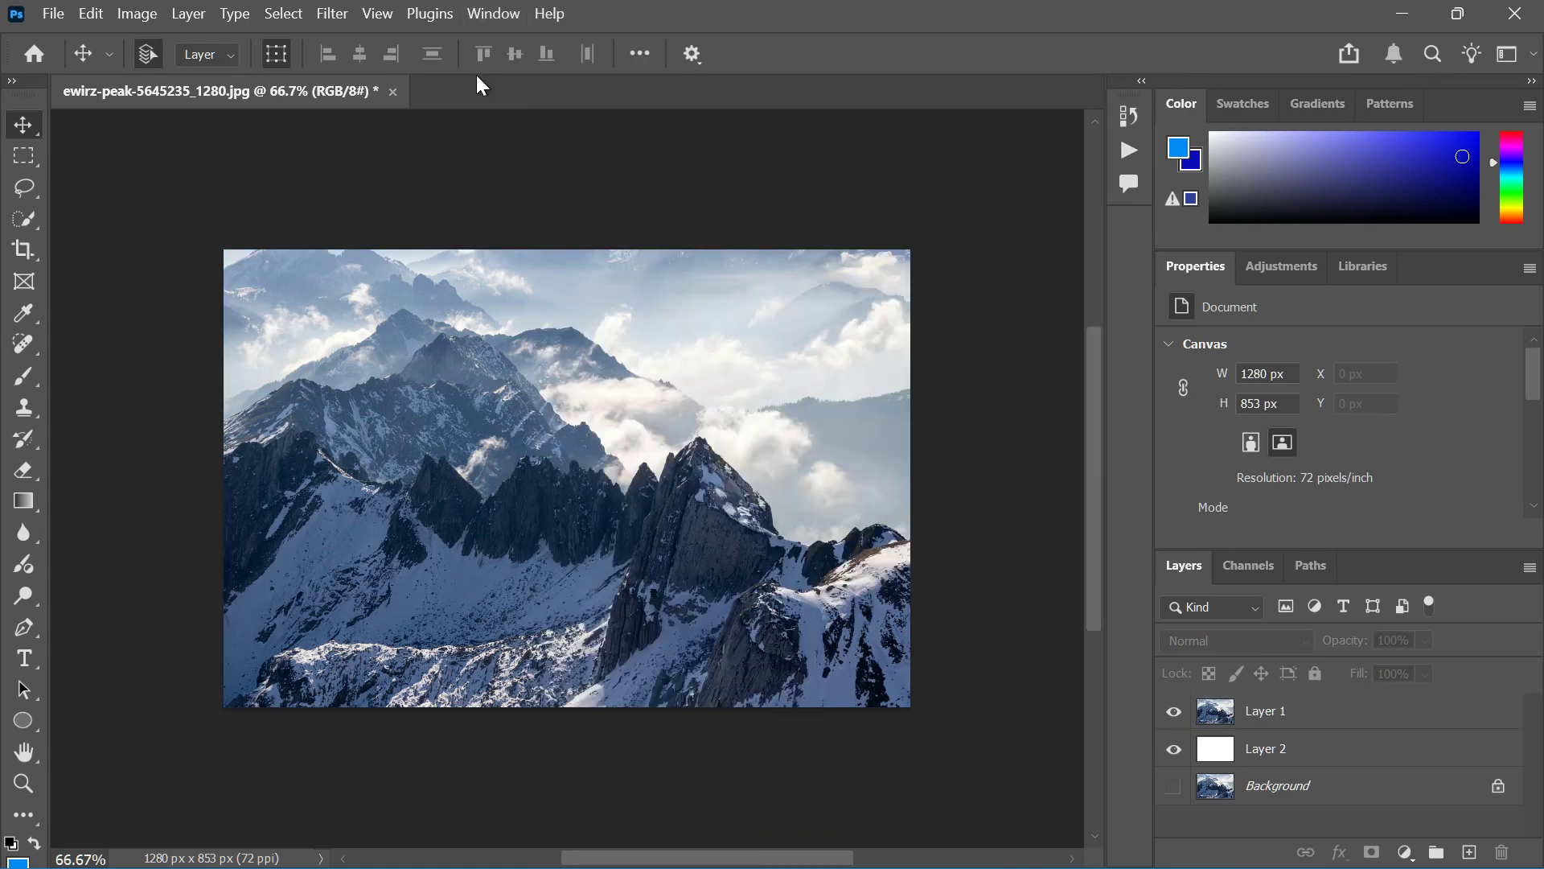
{"action": "left_click", "coordinate": [1129, 150]}
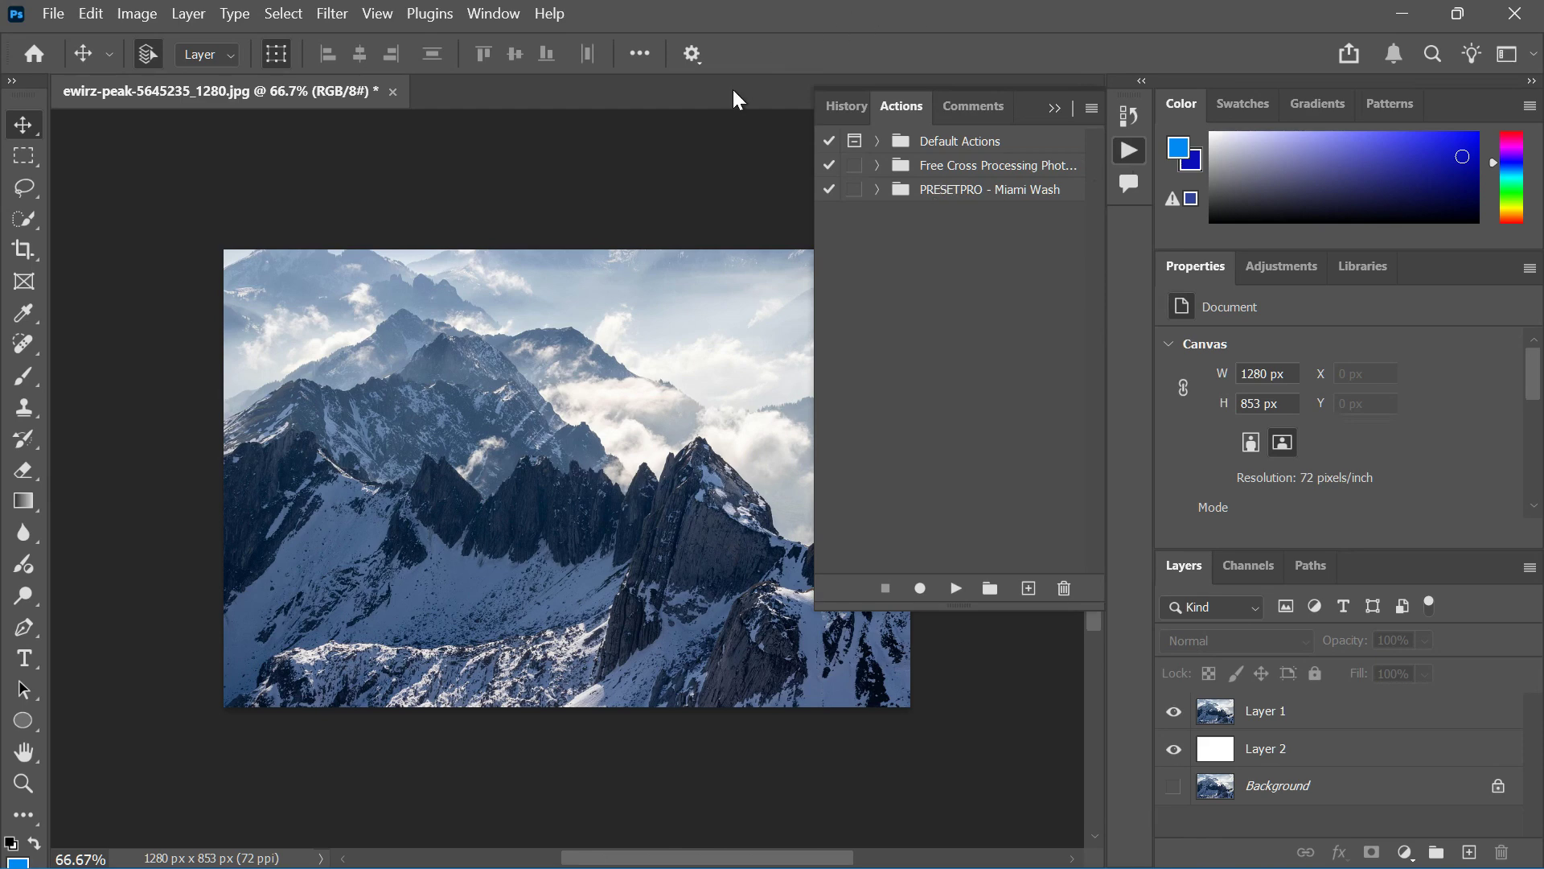
Step: Expand the Default Actions set and view the Load Actions dialog, closing it without loading a file
{"action": "left_click", "coordinate": [877, 141]}
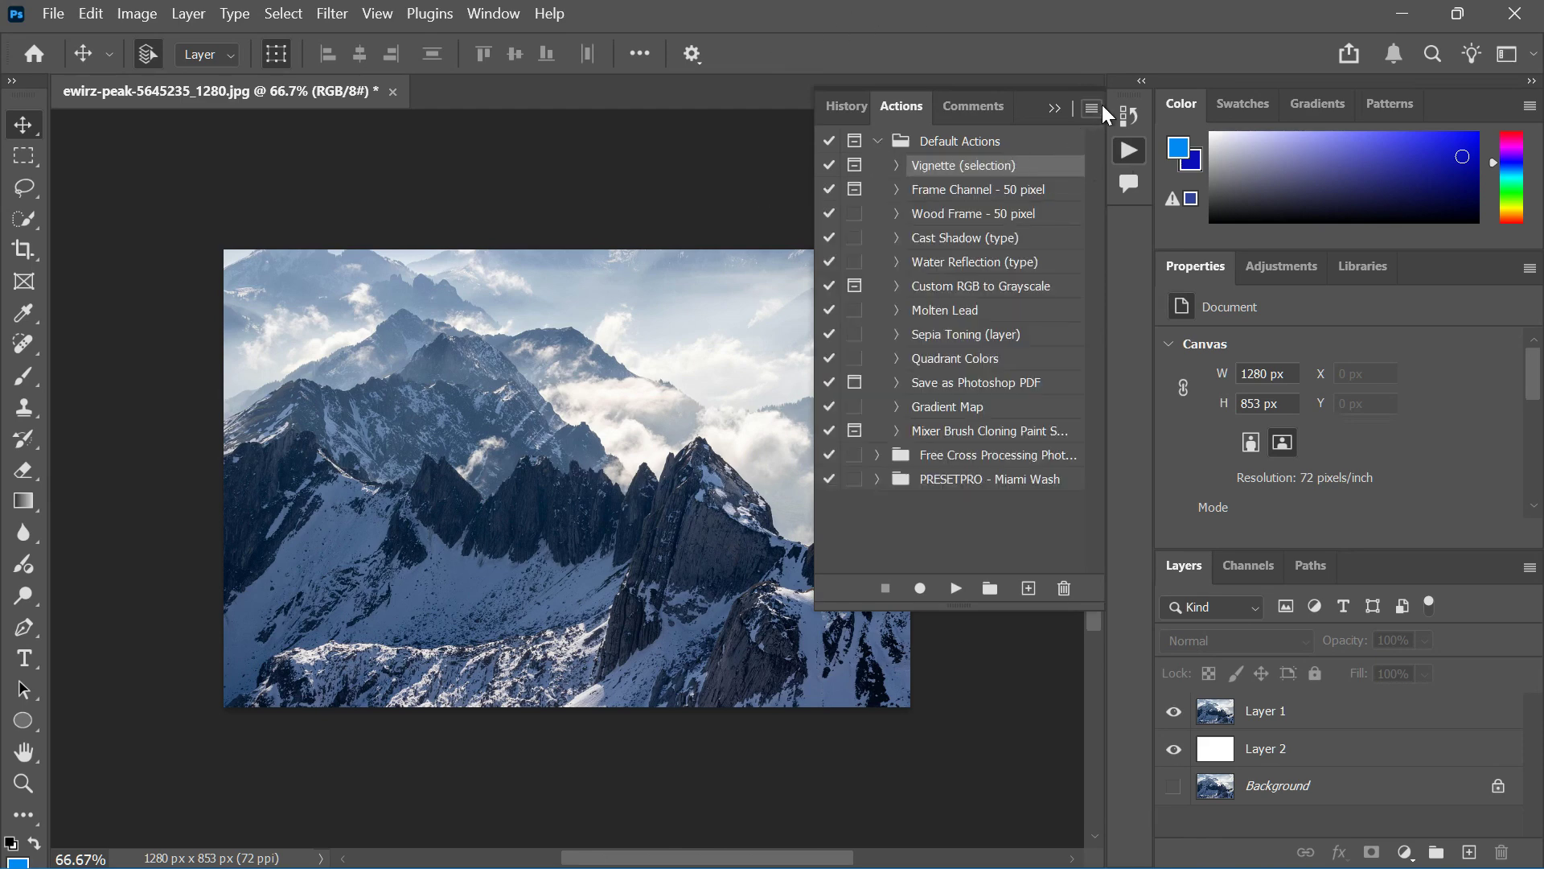
{"action": "left_click", "coordinate": [1092, 110]}
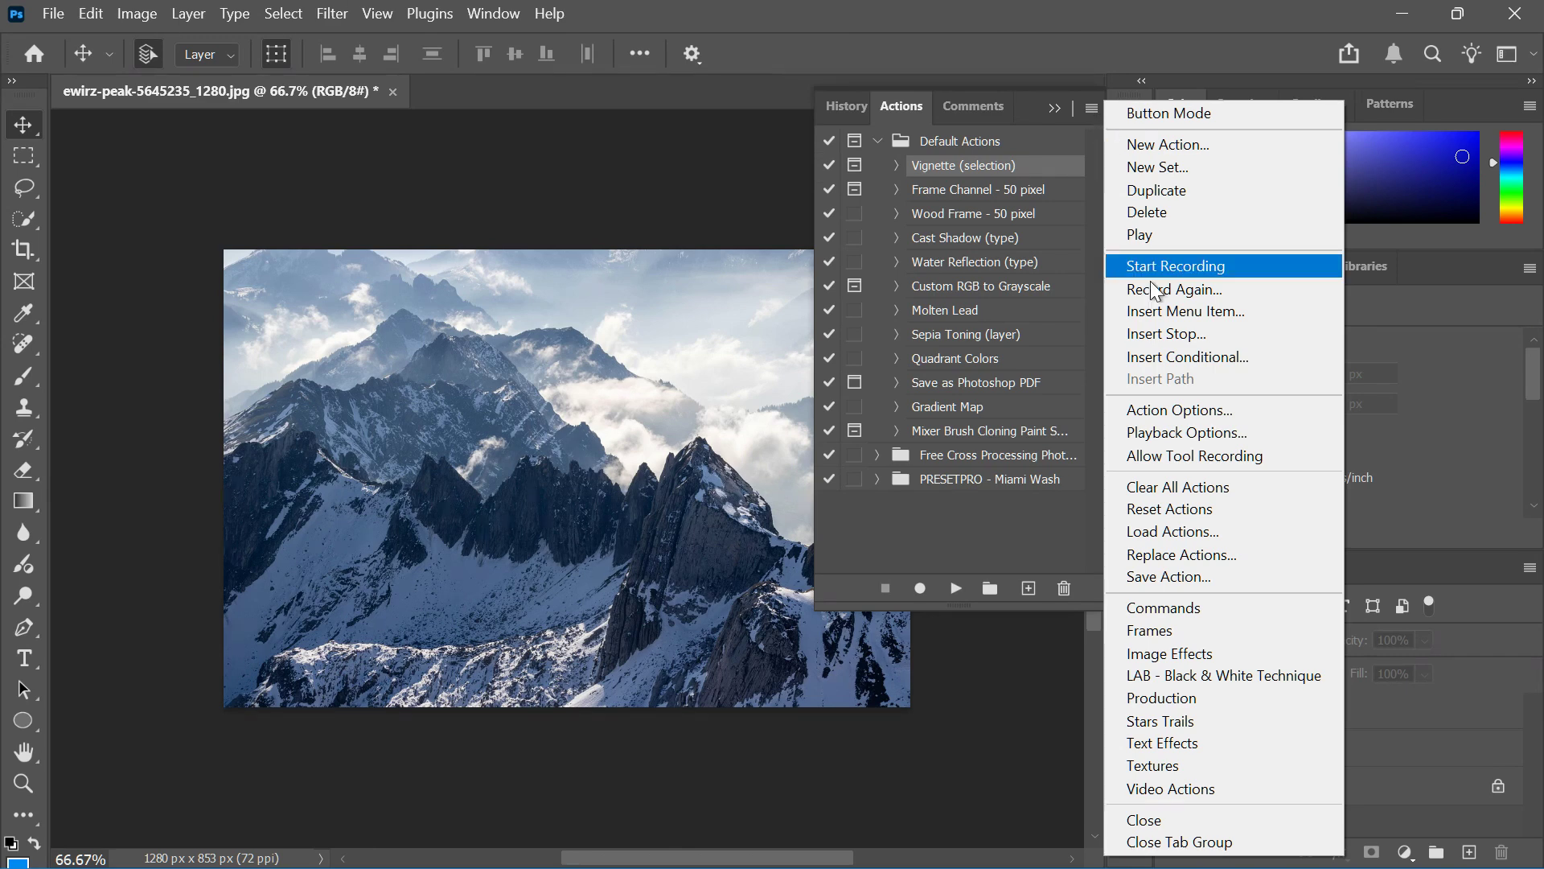
{"action": "left_click", "coordinate": [1179, 534]}
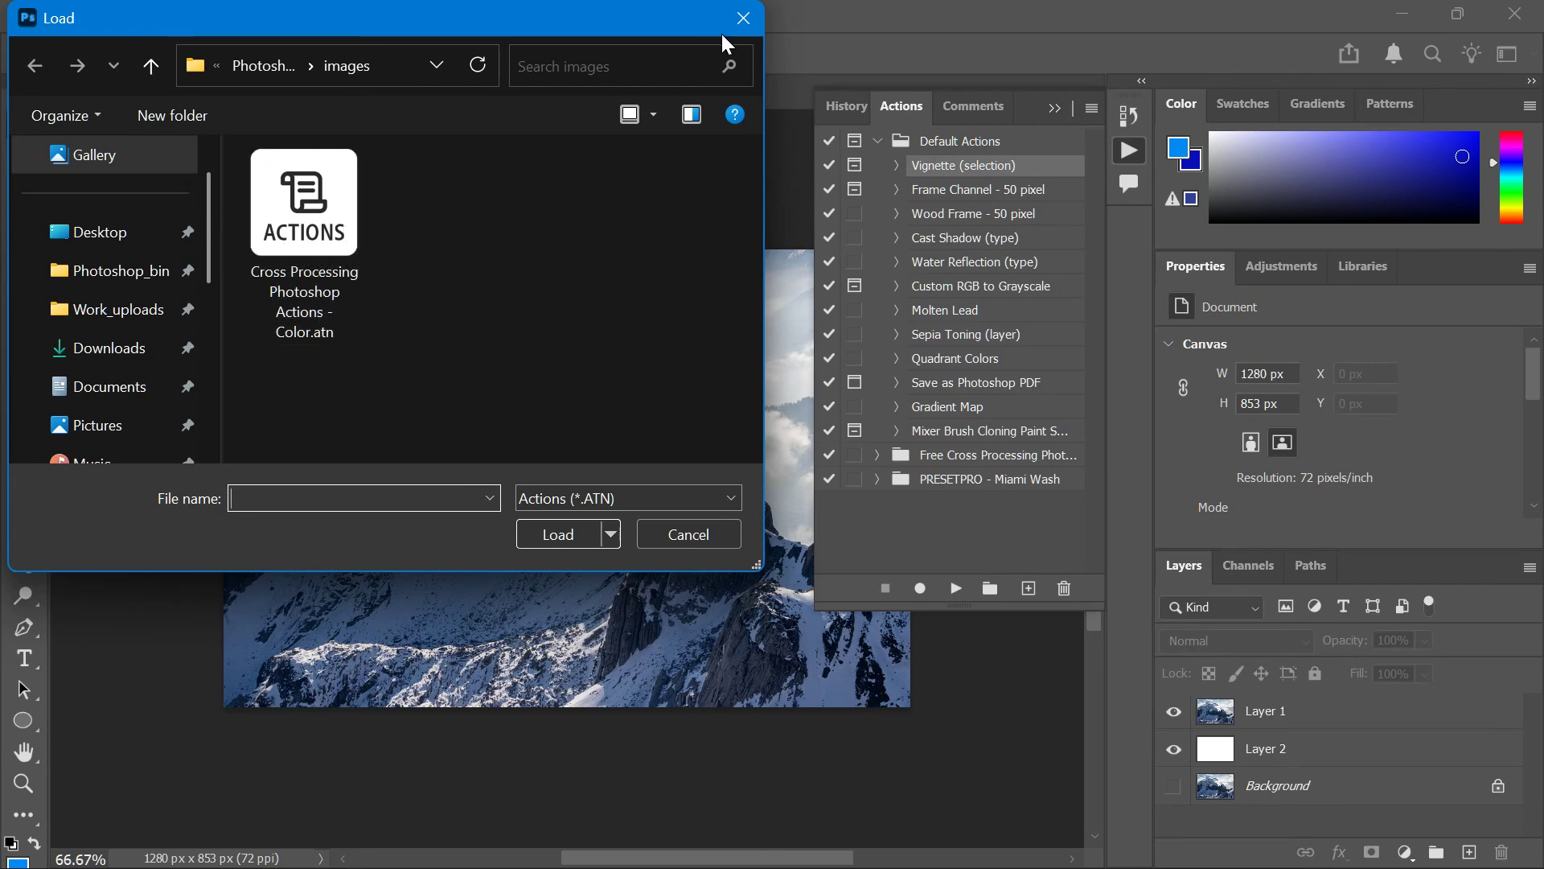
{"action": "left_click", "coordinate": [742, 31]}
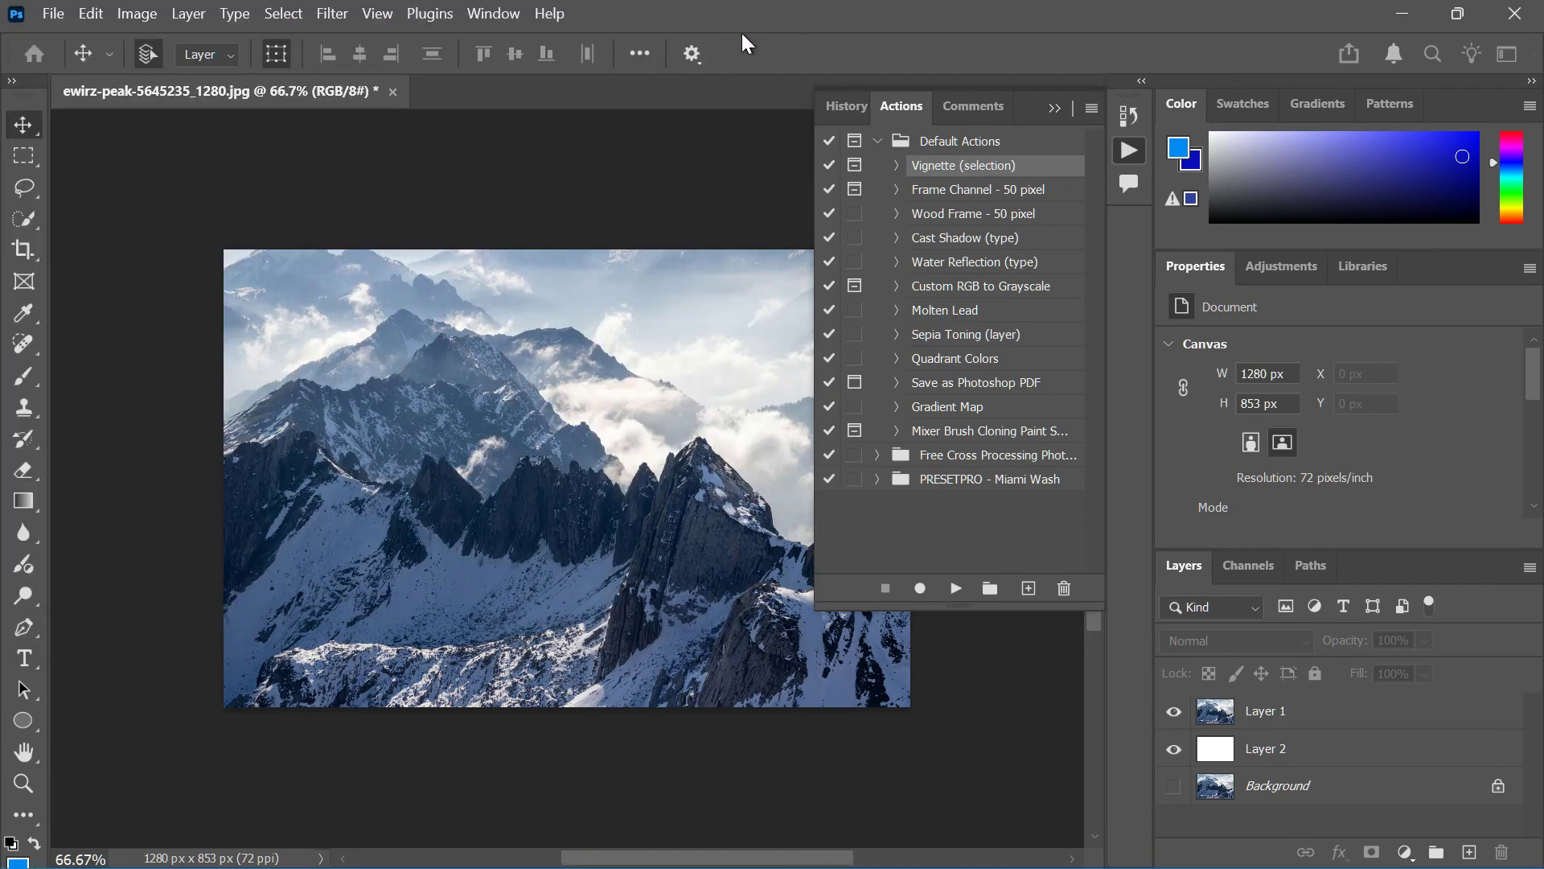
Step: Review the commands of the PRESETPRO - Miami Wash action and play it on the mountain photo, collapsing the Actions panel
{"action": "left_click", "coordinate": [878, 479]}
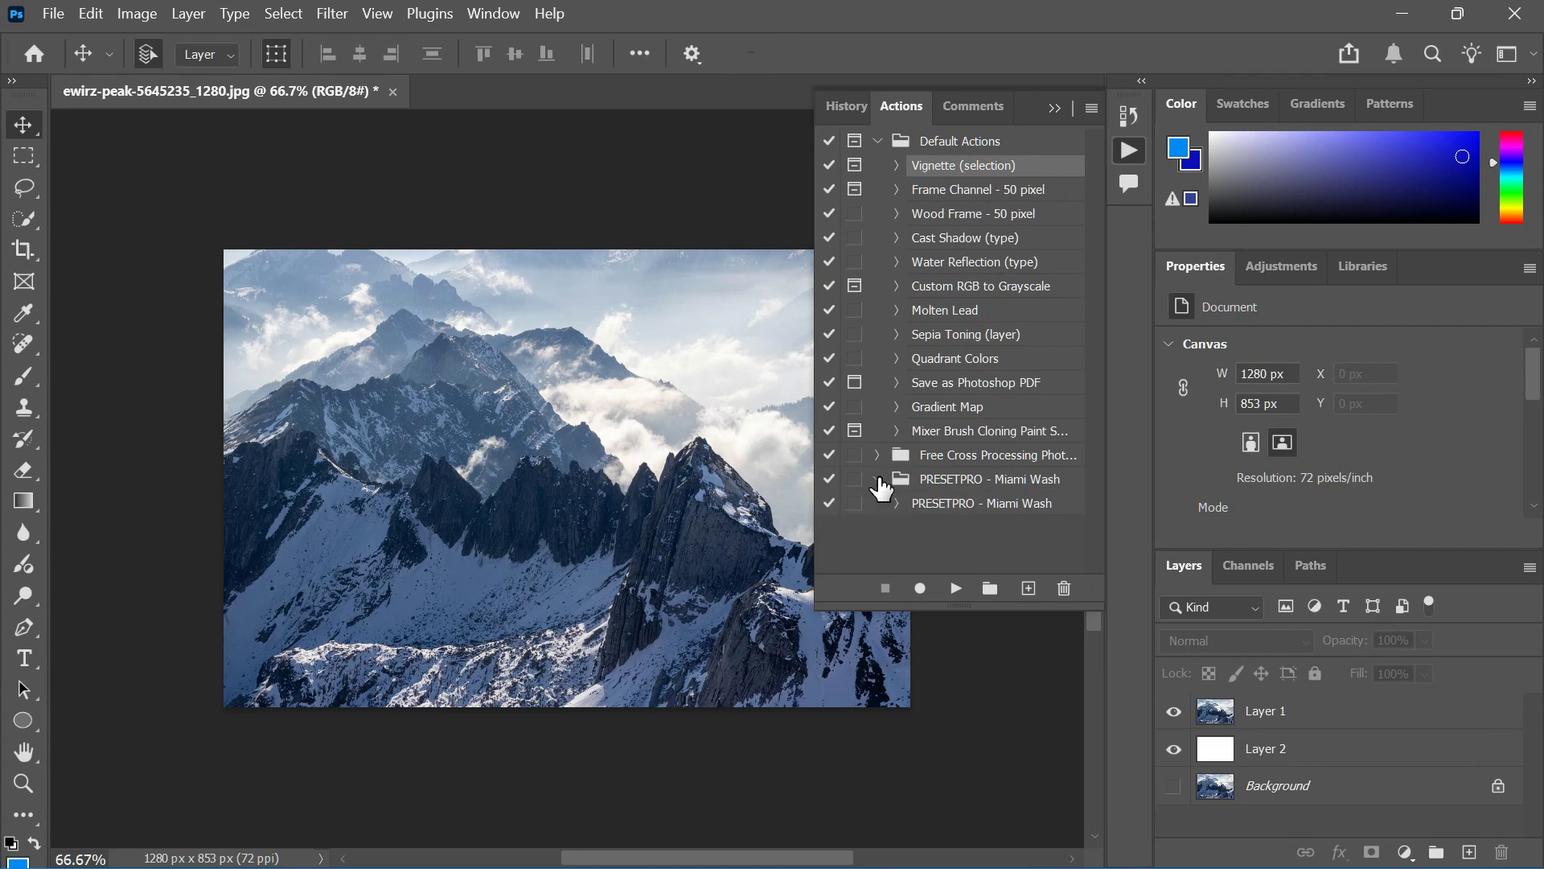
{"action": "left_click", "coordinate": [961, 505]}
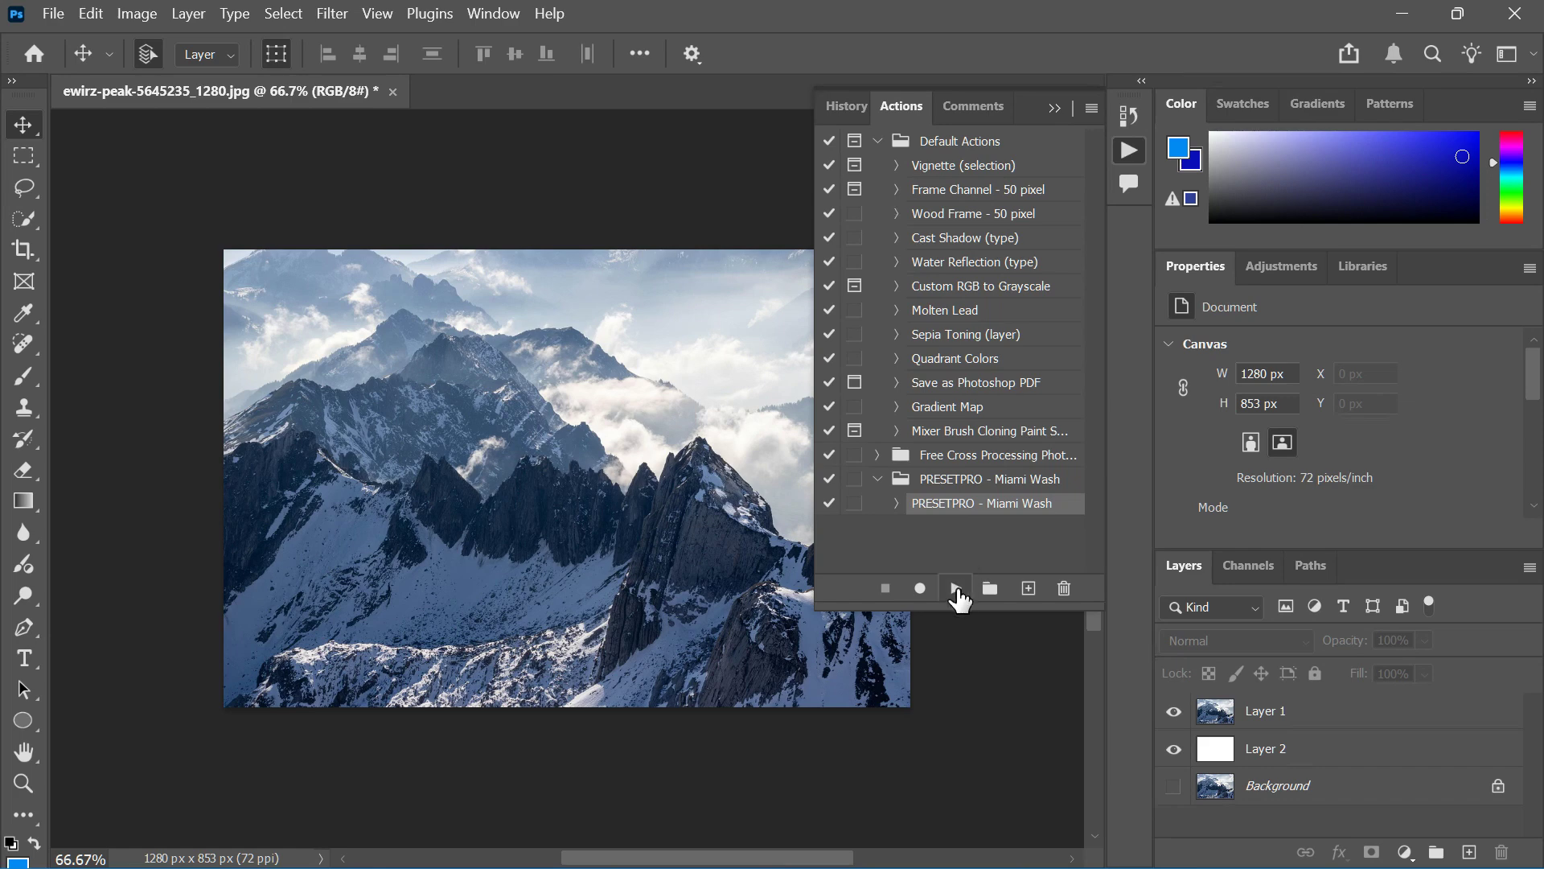
{"action": "left_click", "coordinate": [897, 505]}
{"action": "scroll", "coordinate": [909, 519], "scroll_direction": "down", "scroll_amount": 10}
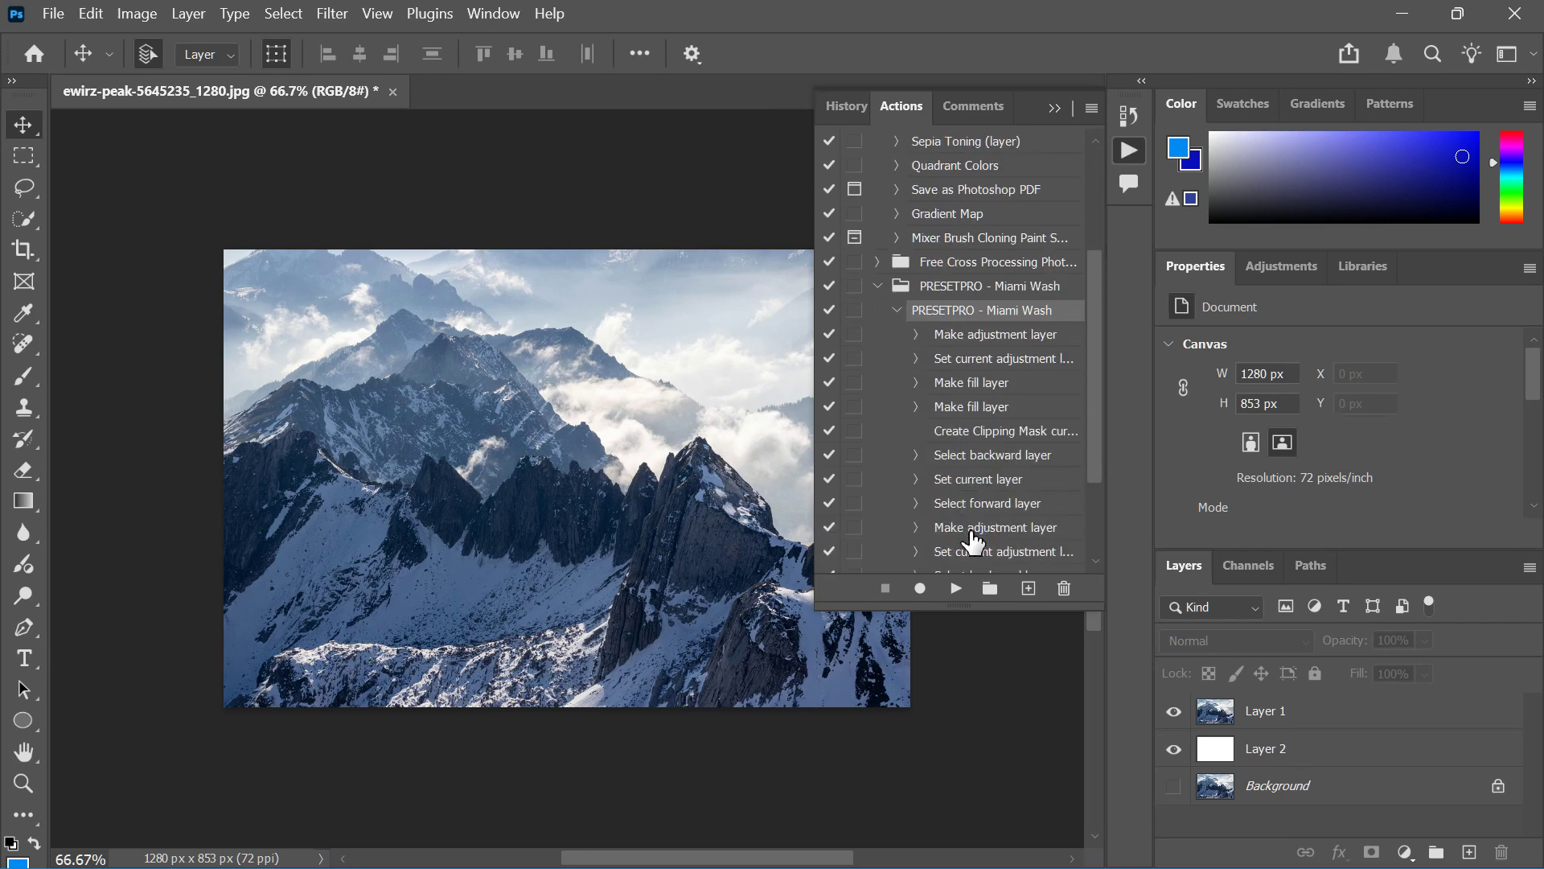
{"action": "scroll", "coordinate": [973, 543], "scroll_direction": "down", "scroll_amount": 2}
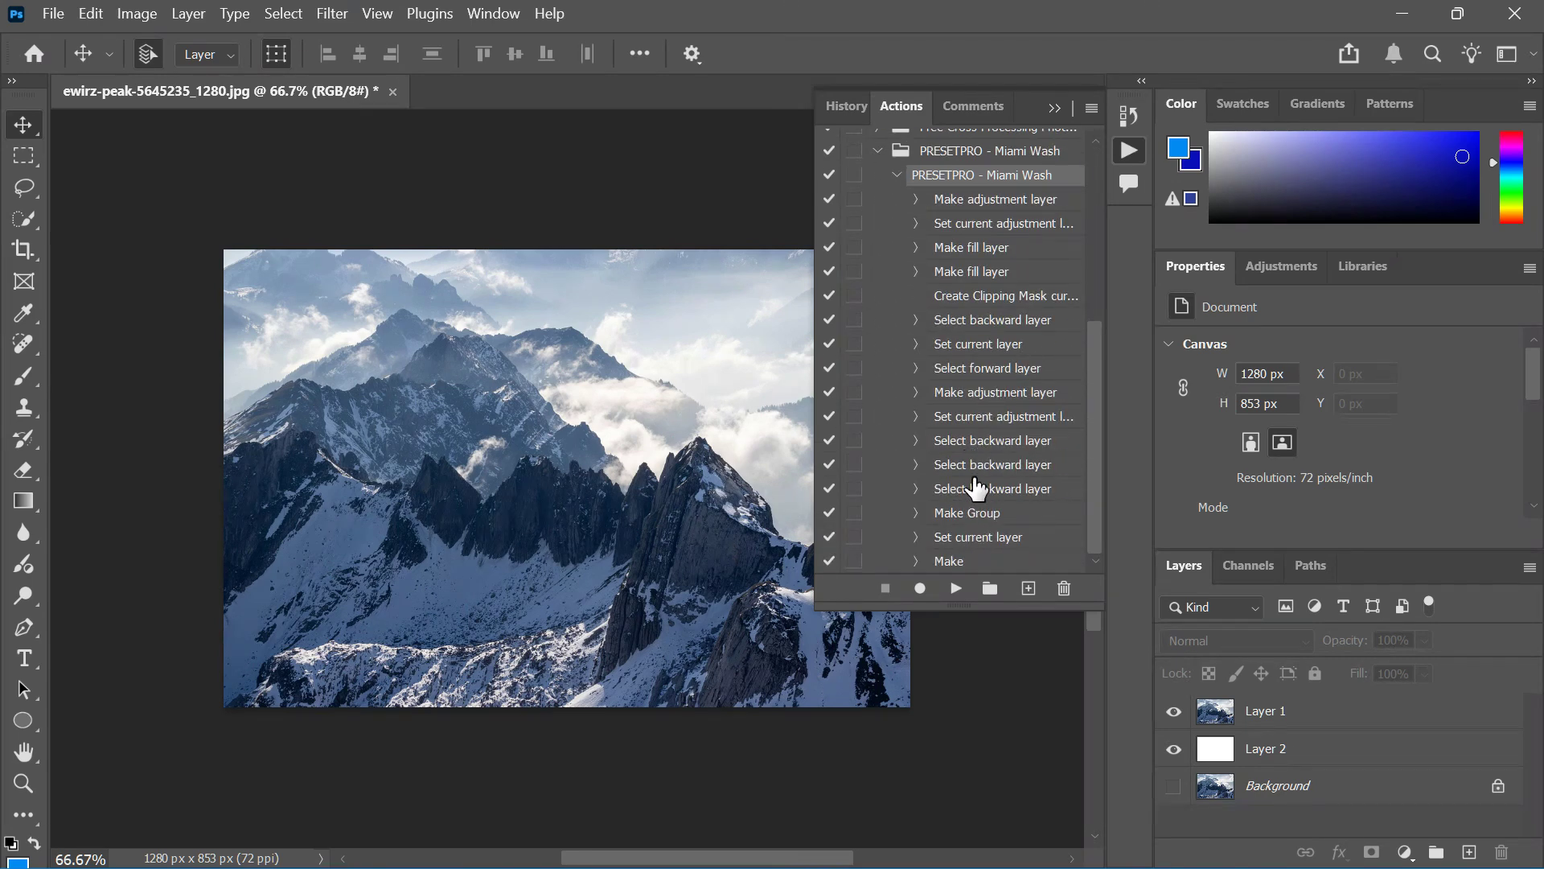
{"action": "left_click", "coordinate": [955, 588]}
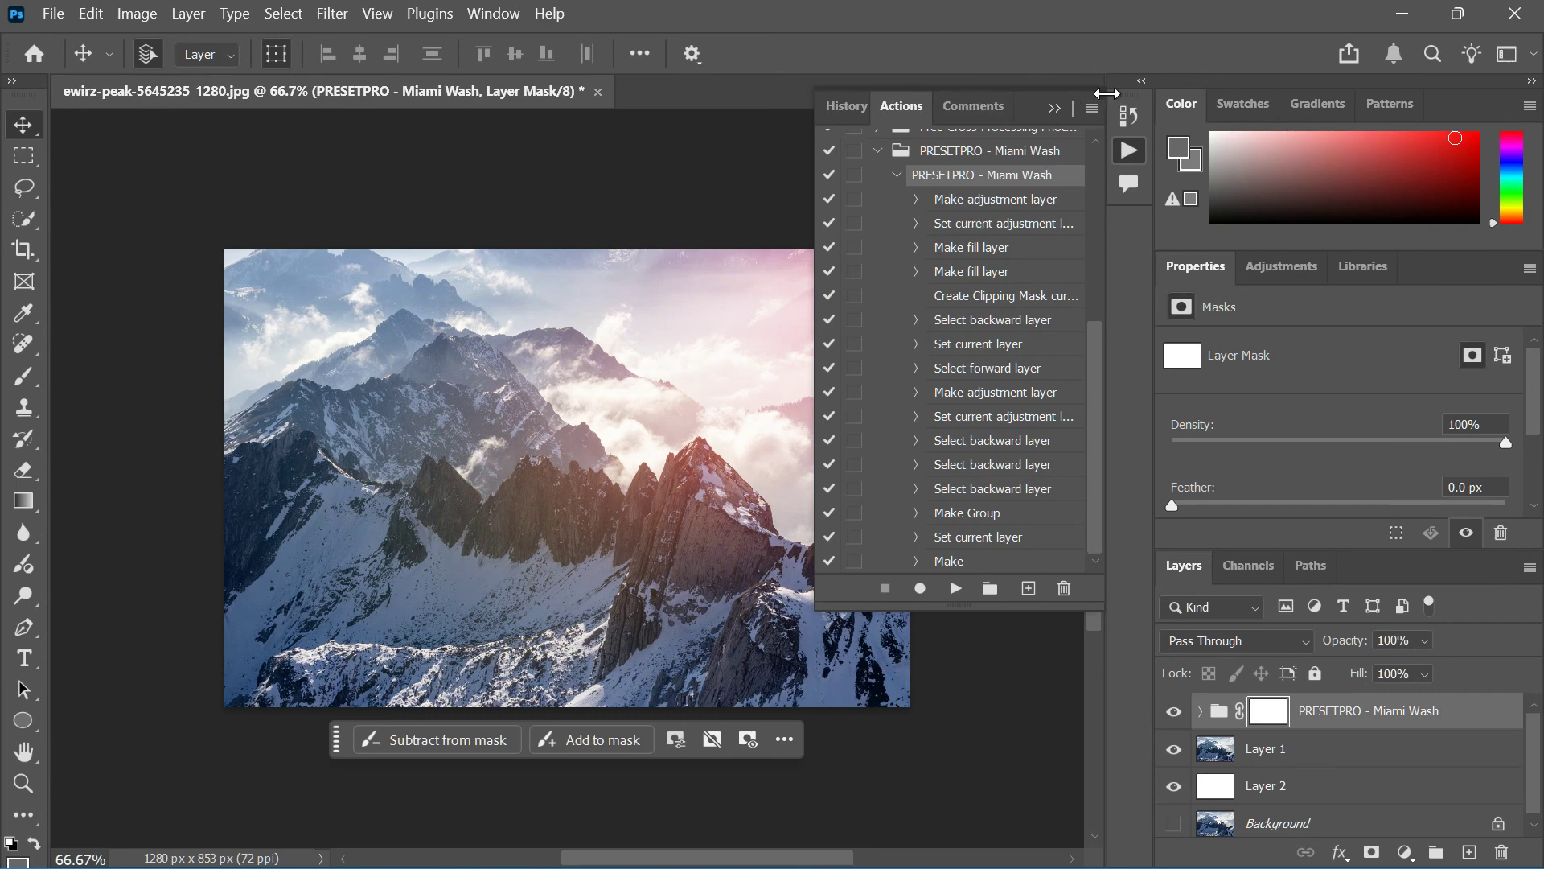
{"action": "left_click", "coordinate": [1054, 108]}
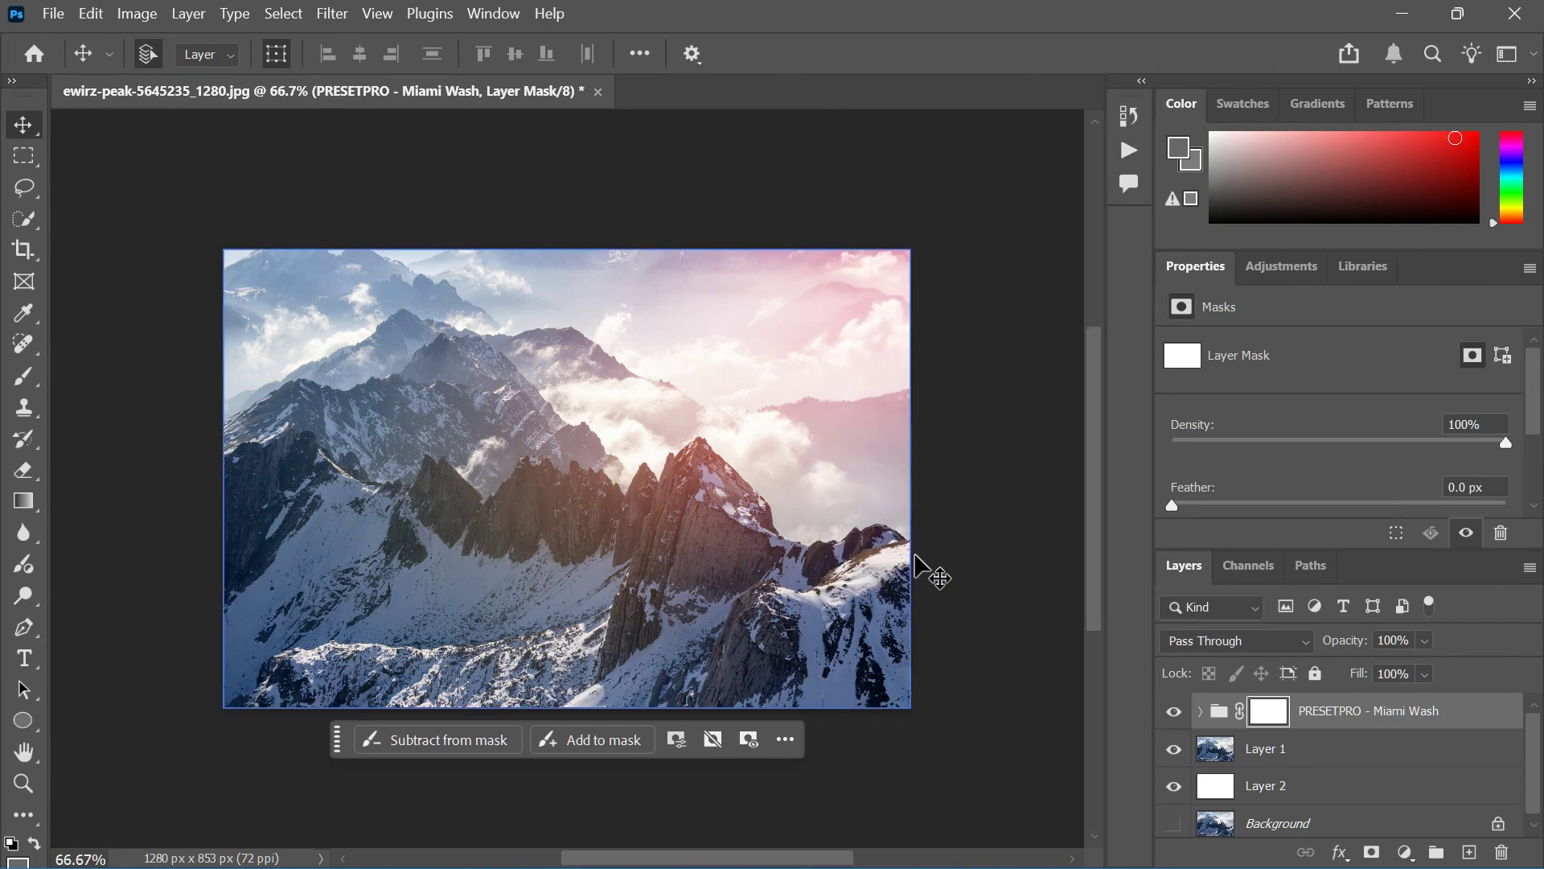
{"action": "left_click_drag", "start_coordinate": [1269, 711], "coordinate": [840, 636]}
{"action": "left_click", "coordinate": [1130, 150]}
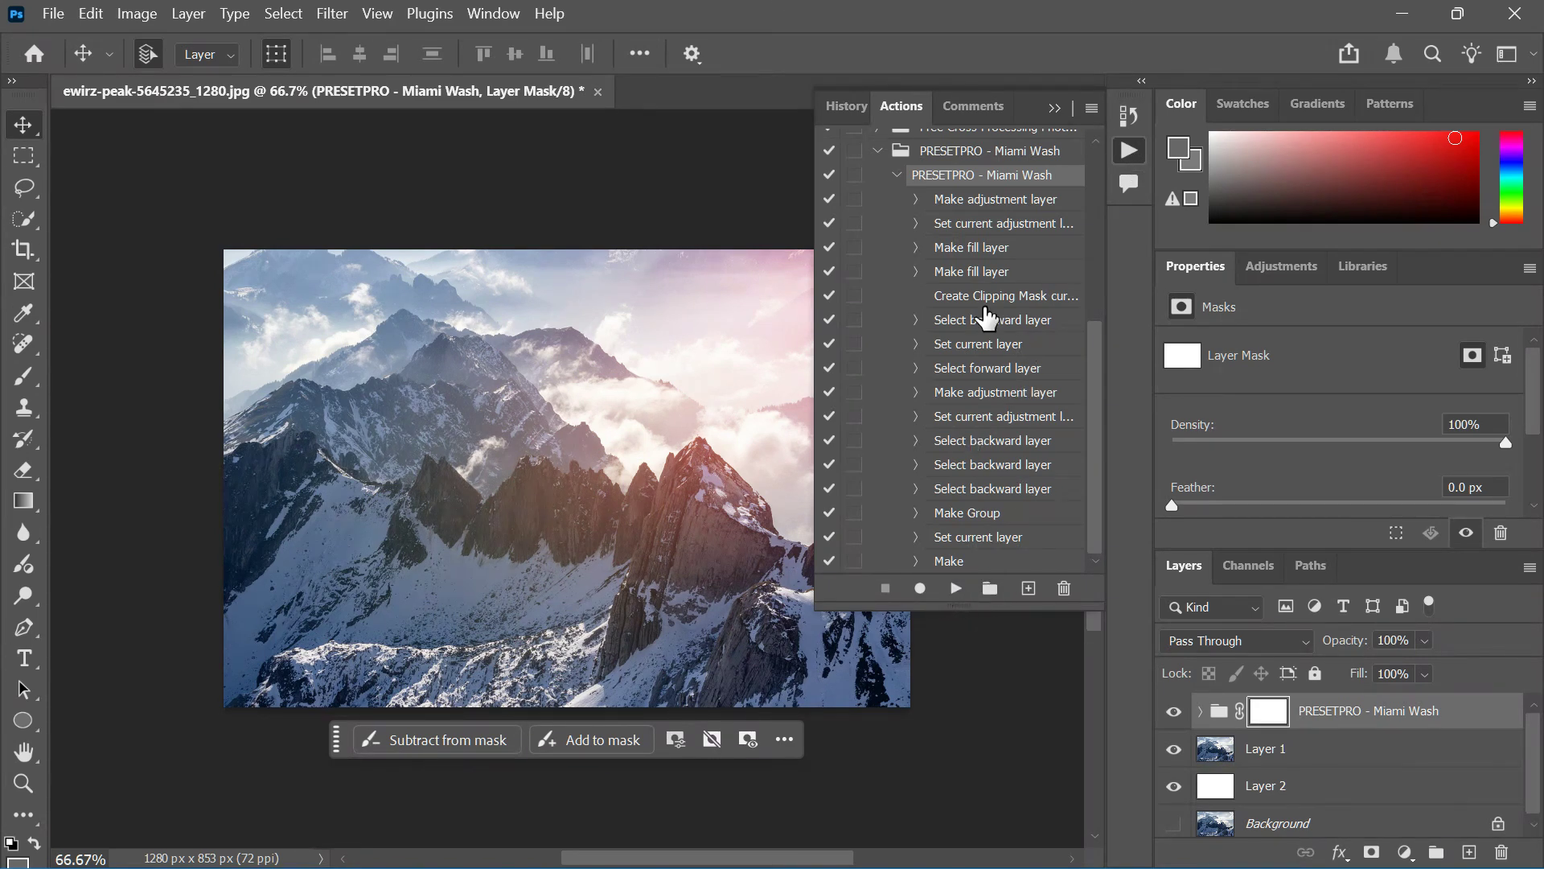
{"action": "left_click", "coordinate": [1133, 150]}
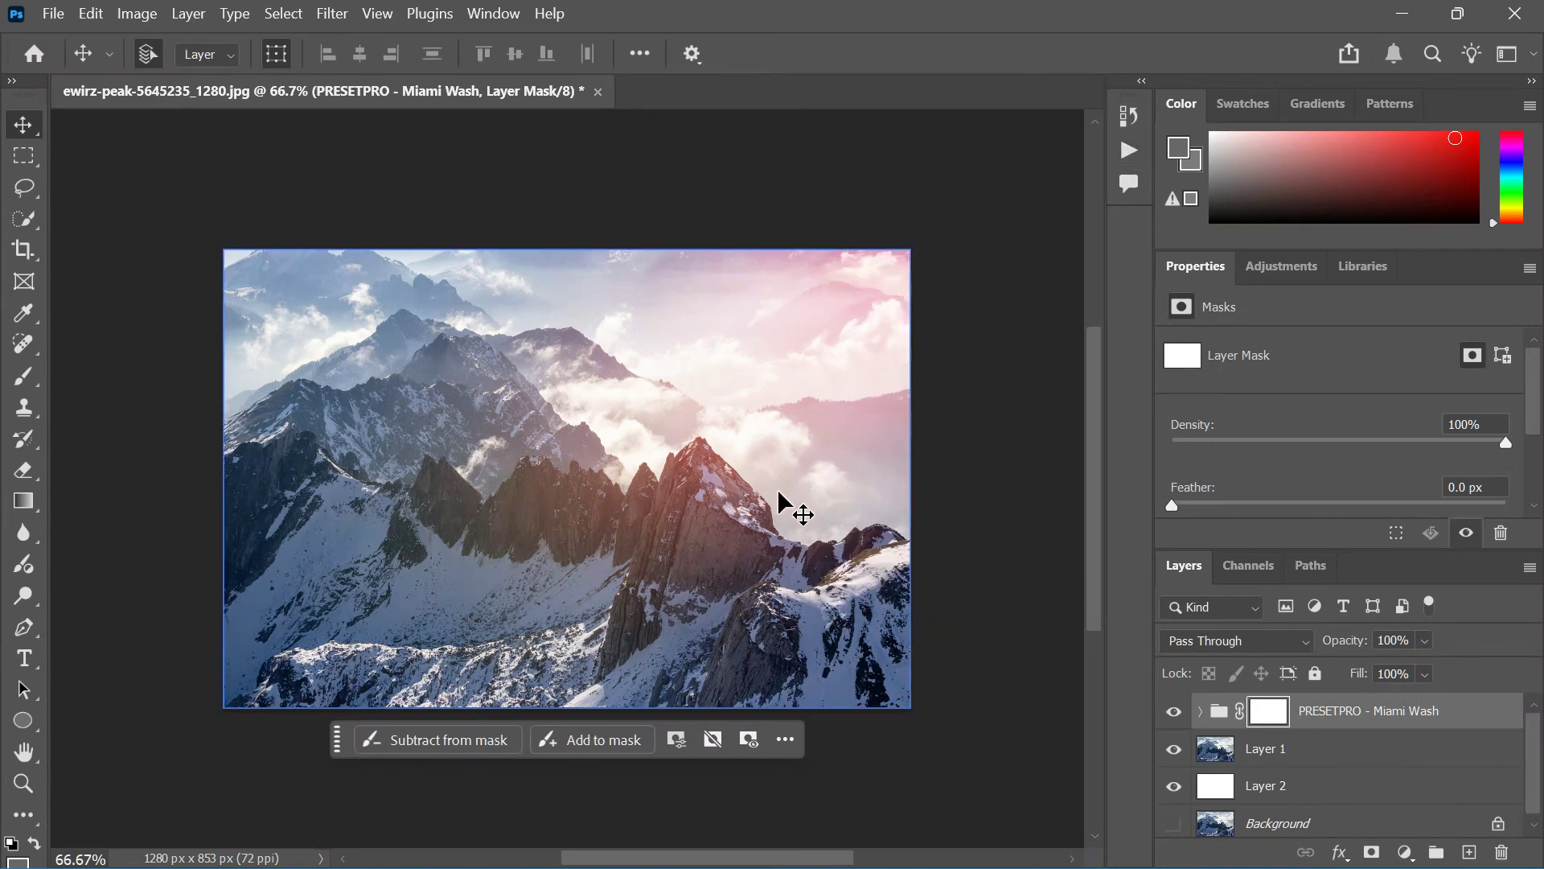
Step: Expand the PRESETPRO - Miami Wash group and examine its adjustment and gradient fill layers
{"action": "left_click", "coordinate": [1202, 711]}
{"action": "scroll", "coordinate": [1215, 740], "scroll_direction": "down", "scroll_amount": 2}
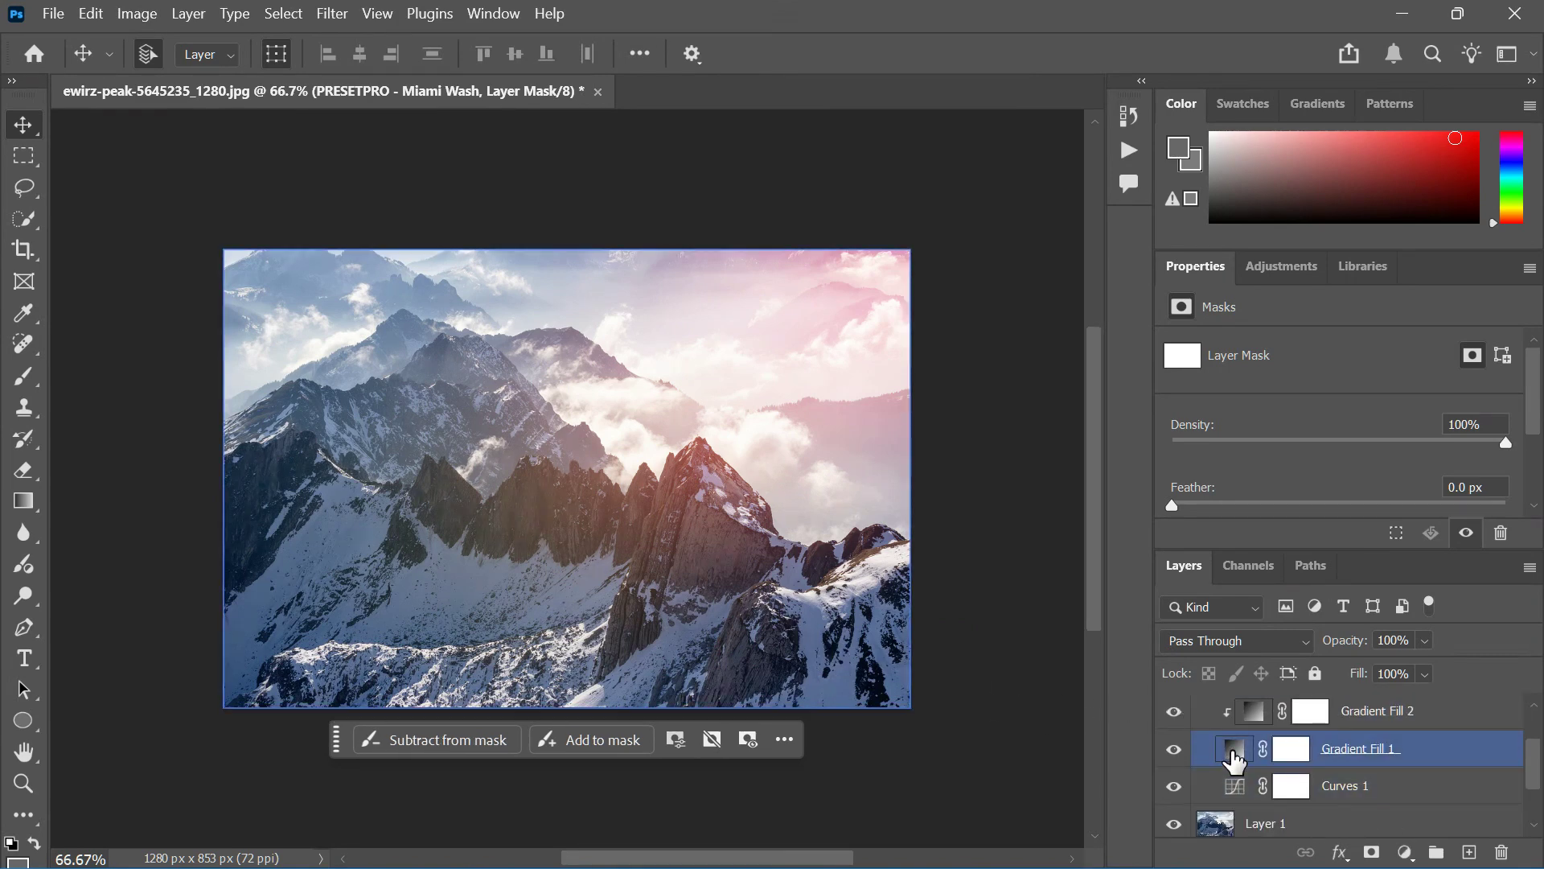
{"action": "scroll", "coordinate": [1234, 760], "scroll_direction": "up", "scroll_amount": 2}
{"action": "left_click", "coordinate": [1236, 750]}
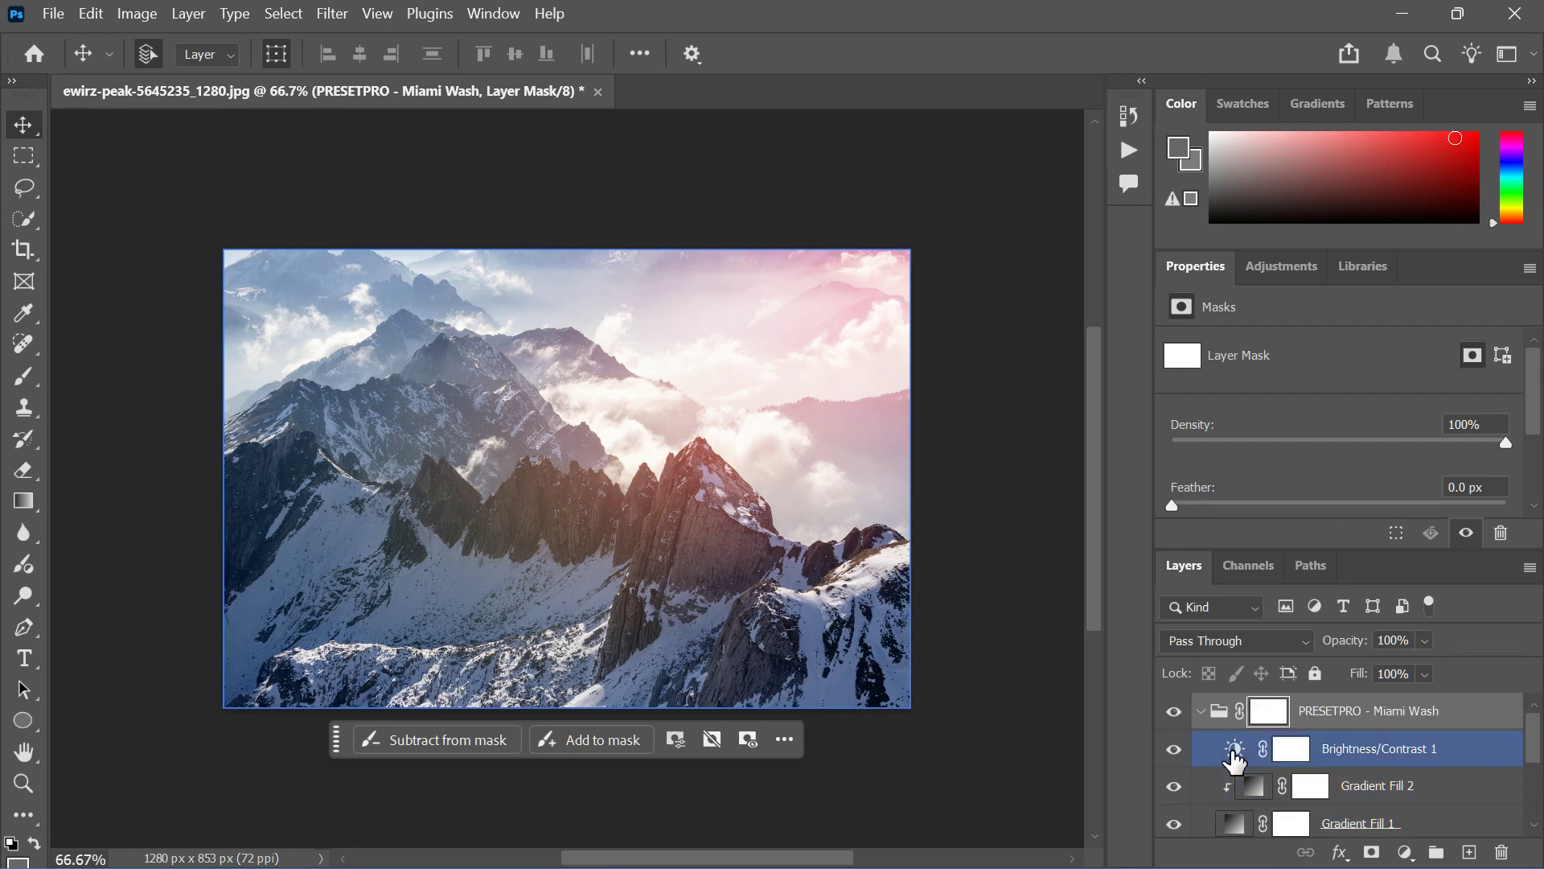
{"action": "scroll", "coordinate": [1282, 754], "scroll_direction": "down", "scroll_amount": 1}
{"action": "left_click", "coordinate": [1287, 747]}
{"action": "scroll", "coordinate": [1287, 747], "scroll_direction": "down", "scroll_amount": 1}
{"action": "left_click", "coordinate": [1319, 749]}
{"action": "left_click", "coordinate": [1351, 786]}
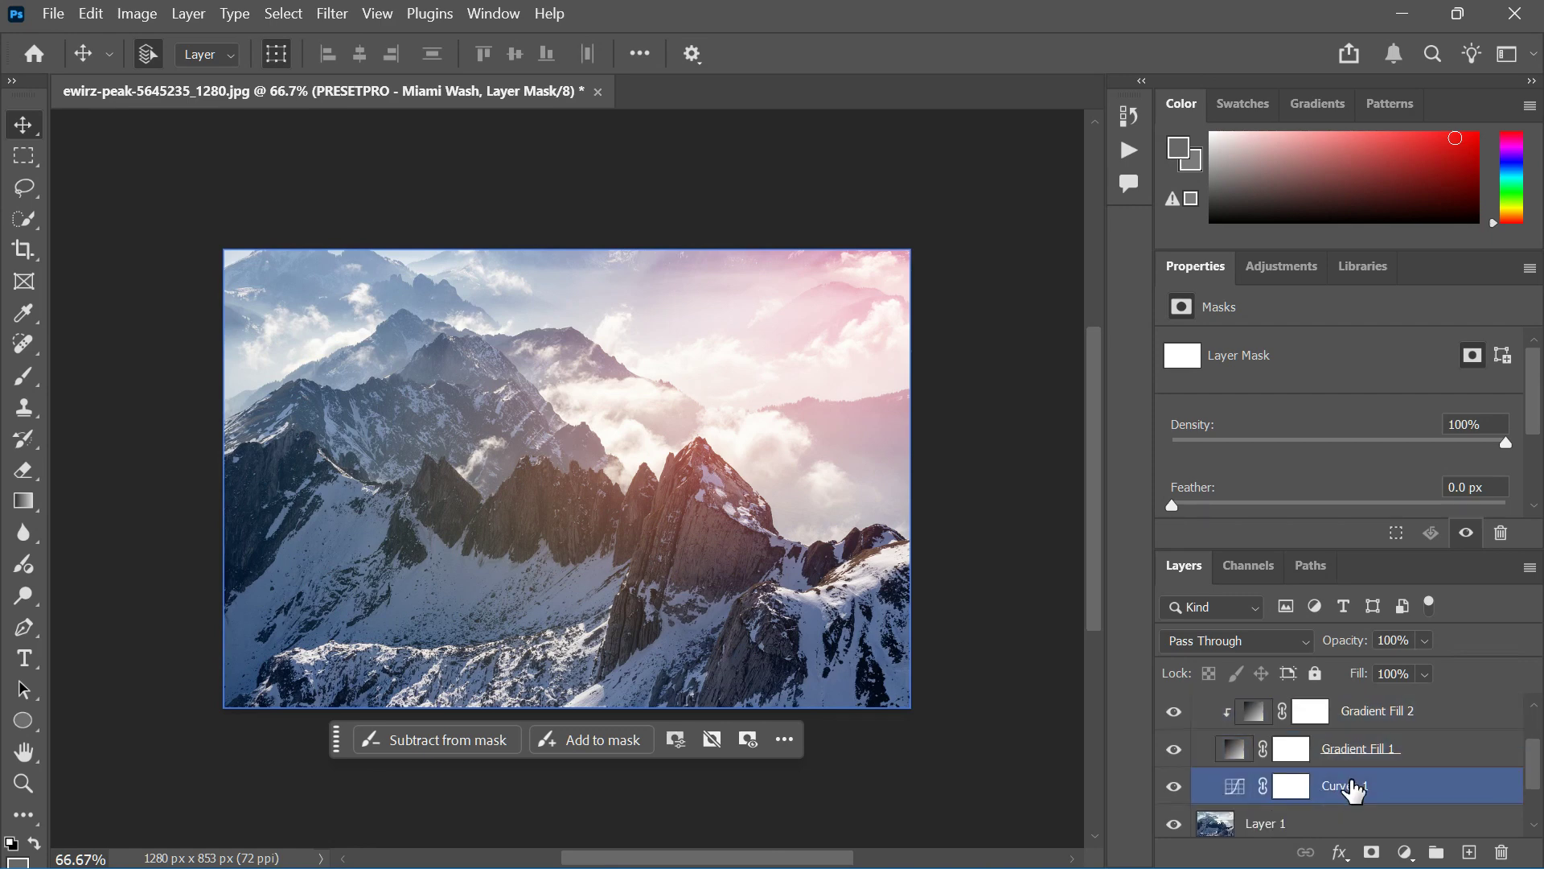
Step: Reshape the RGB curve of the Curves 1 layer, pulling the midtones down and moving the white point inward for stronger contrast
{"action": "left_click", "coordinate": [1273, 791]}
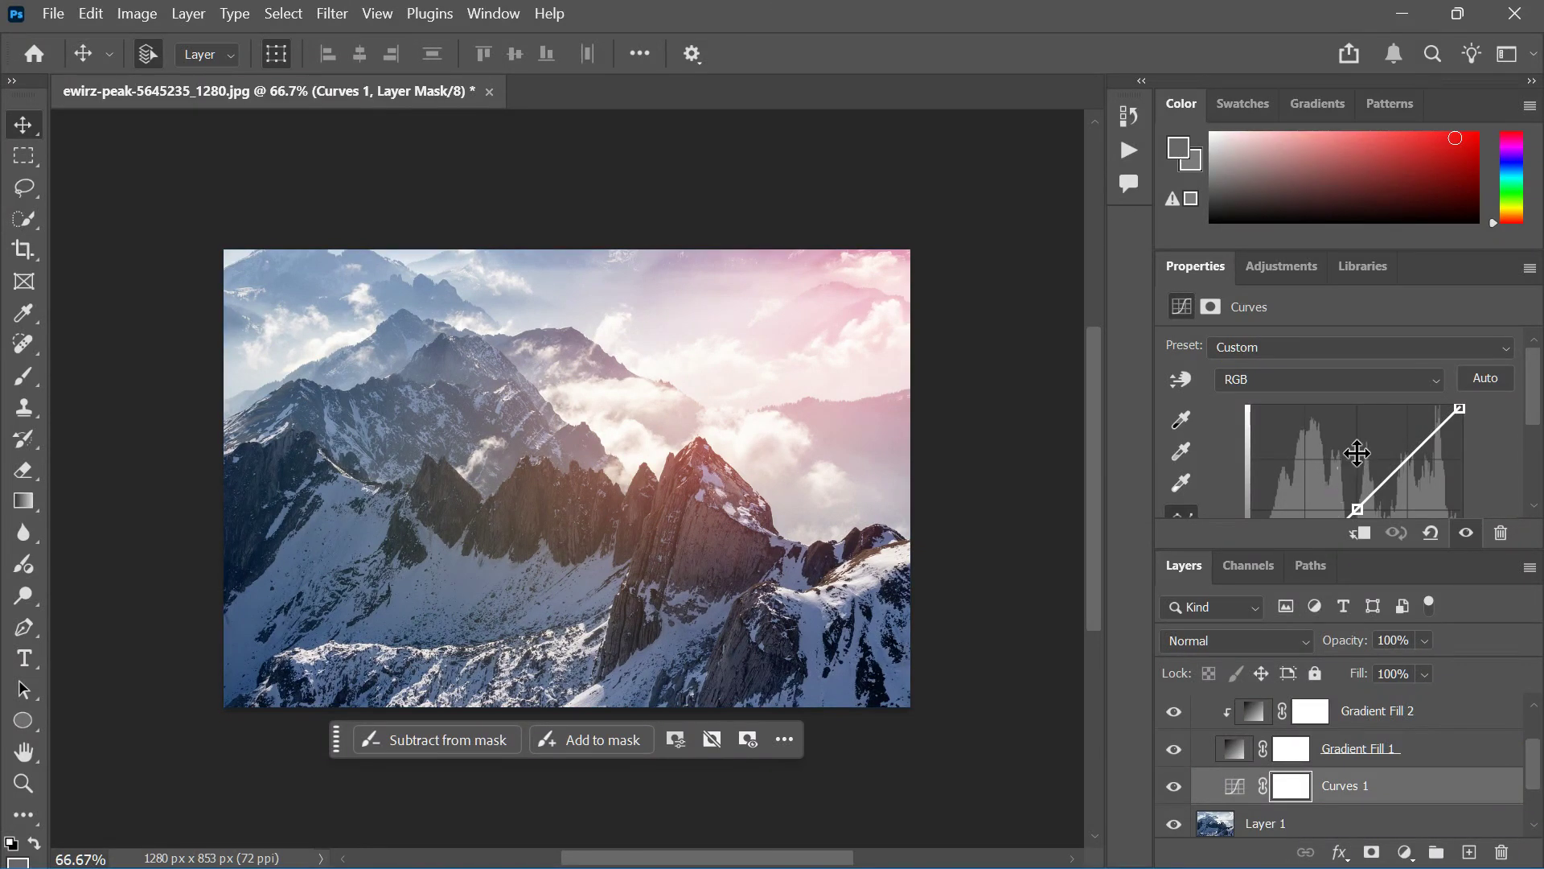
{"action": "scroll", "coordinate": [1357, 453], "scroll_direction": "down", "scroll_amount": 2}
{"action": "left_click", "coordinate": [1355, 428]}
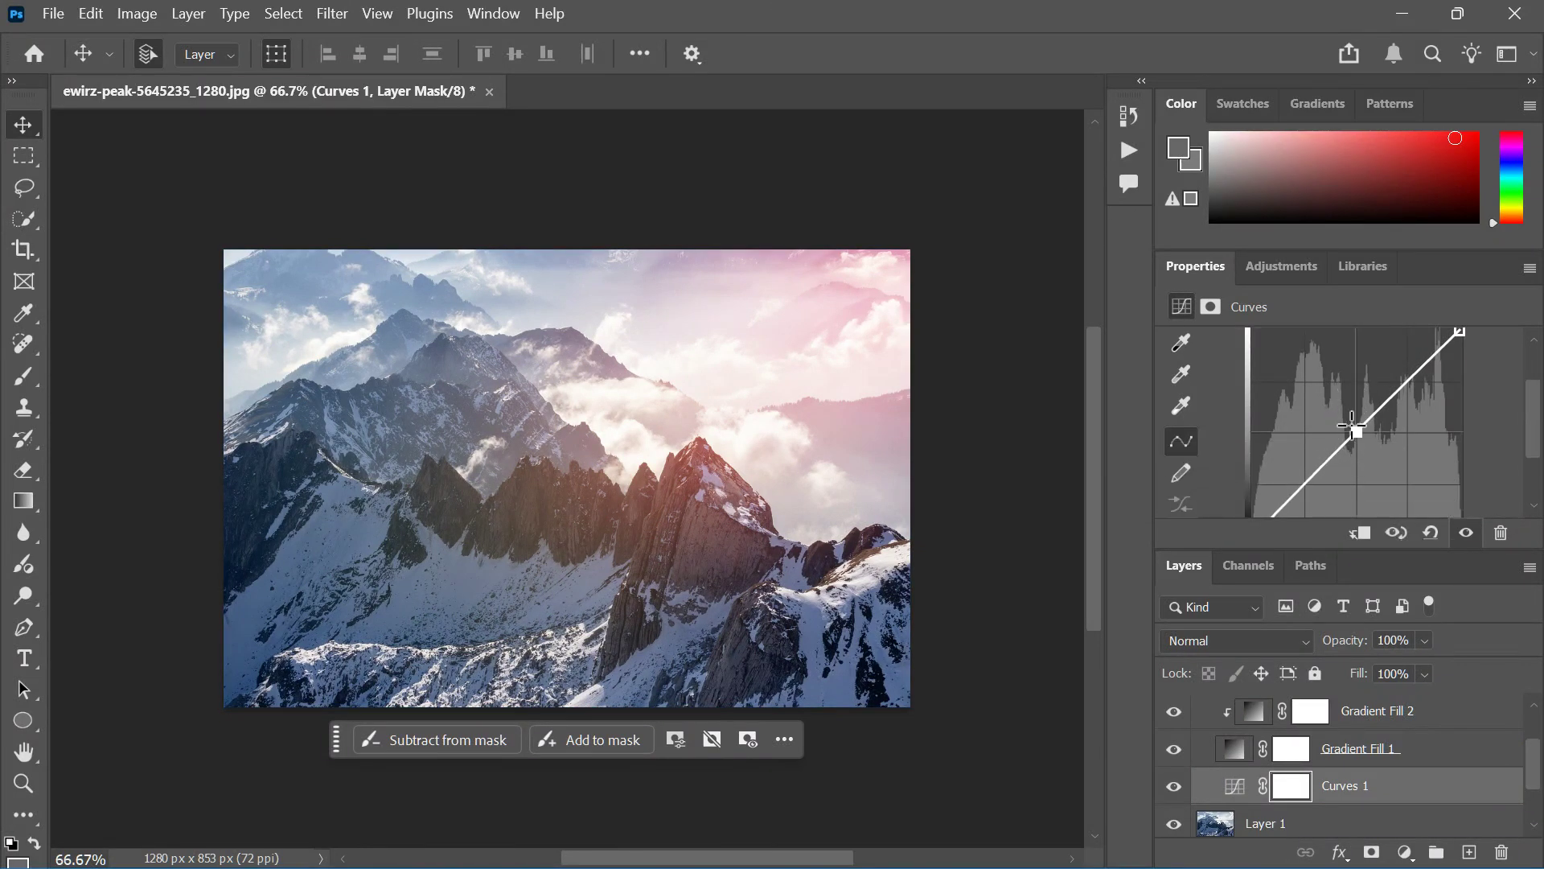
{"action": "left_click_drag", "start_coordinate": [1355, 426], "coordinate": [1384, 458]}
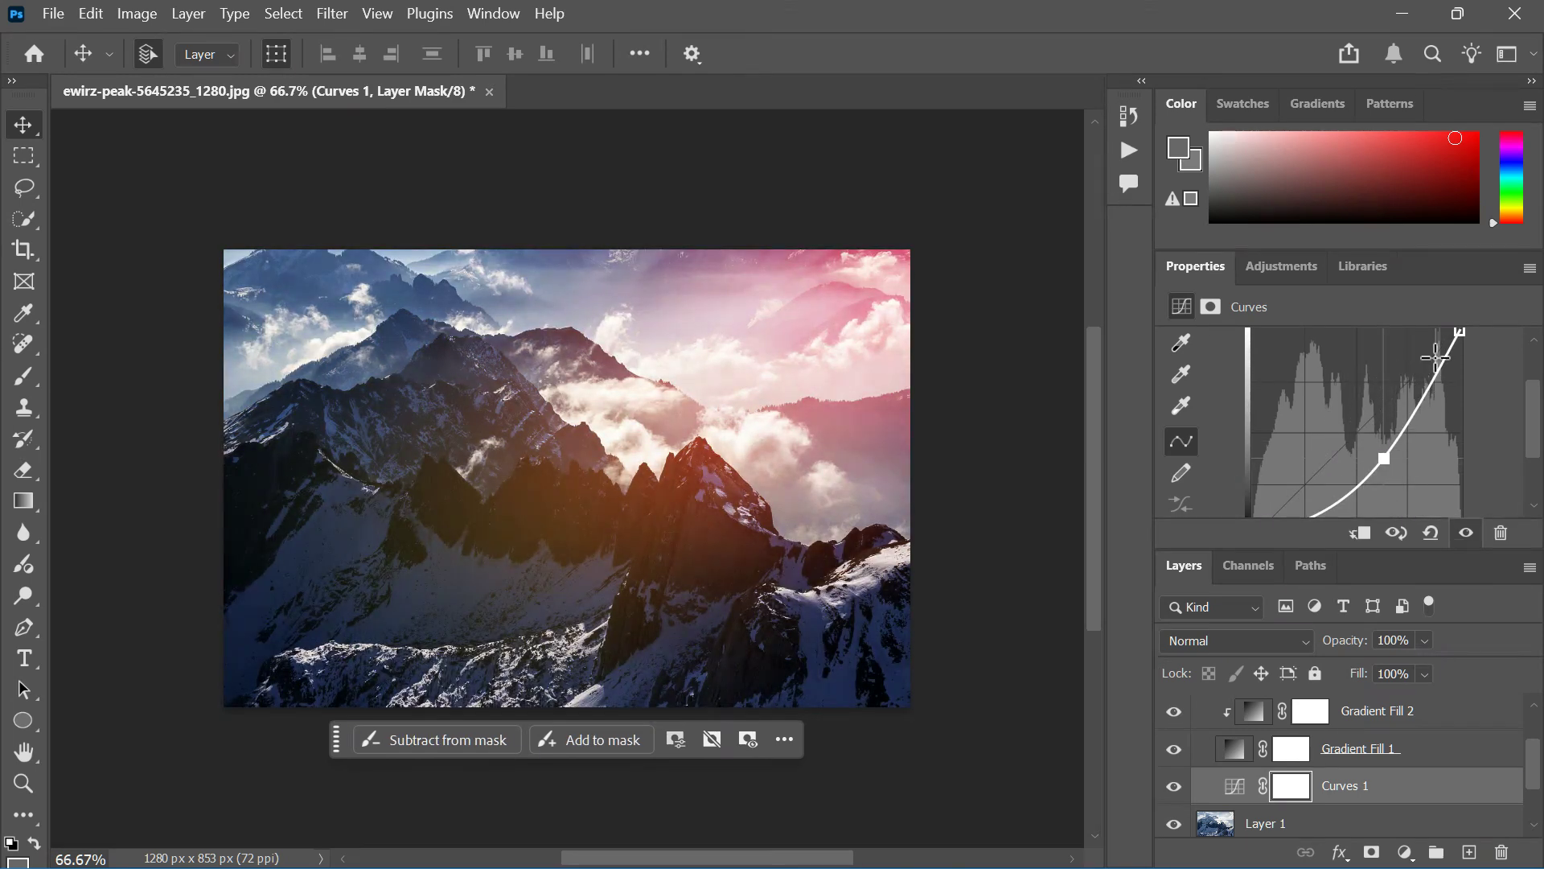
{"action": "mouse_move", "coordinate": [1452, 336]}
{"action": "left_mouse_down"}
{"action": "mouse_move", "coordinate": [1417, 347]}
{"action": "mouse_move", "coordinate": [1441, 387]}
{"action": "mouse_move", "coordinate": [1438, 355]}
{"action": "left_mouse_up"}
{"action": "scroll", "coordinate": [1317, 457], "scroll_direction": "down", "scroll_amount": 1}
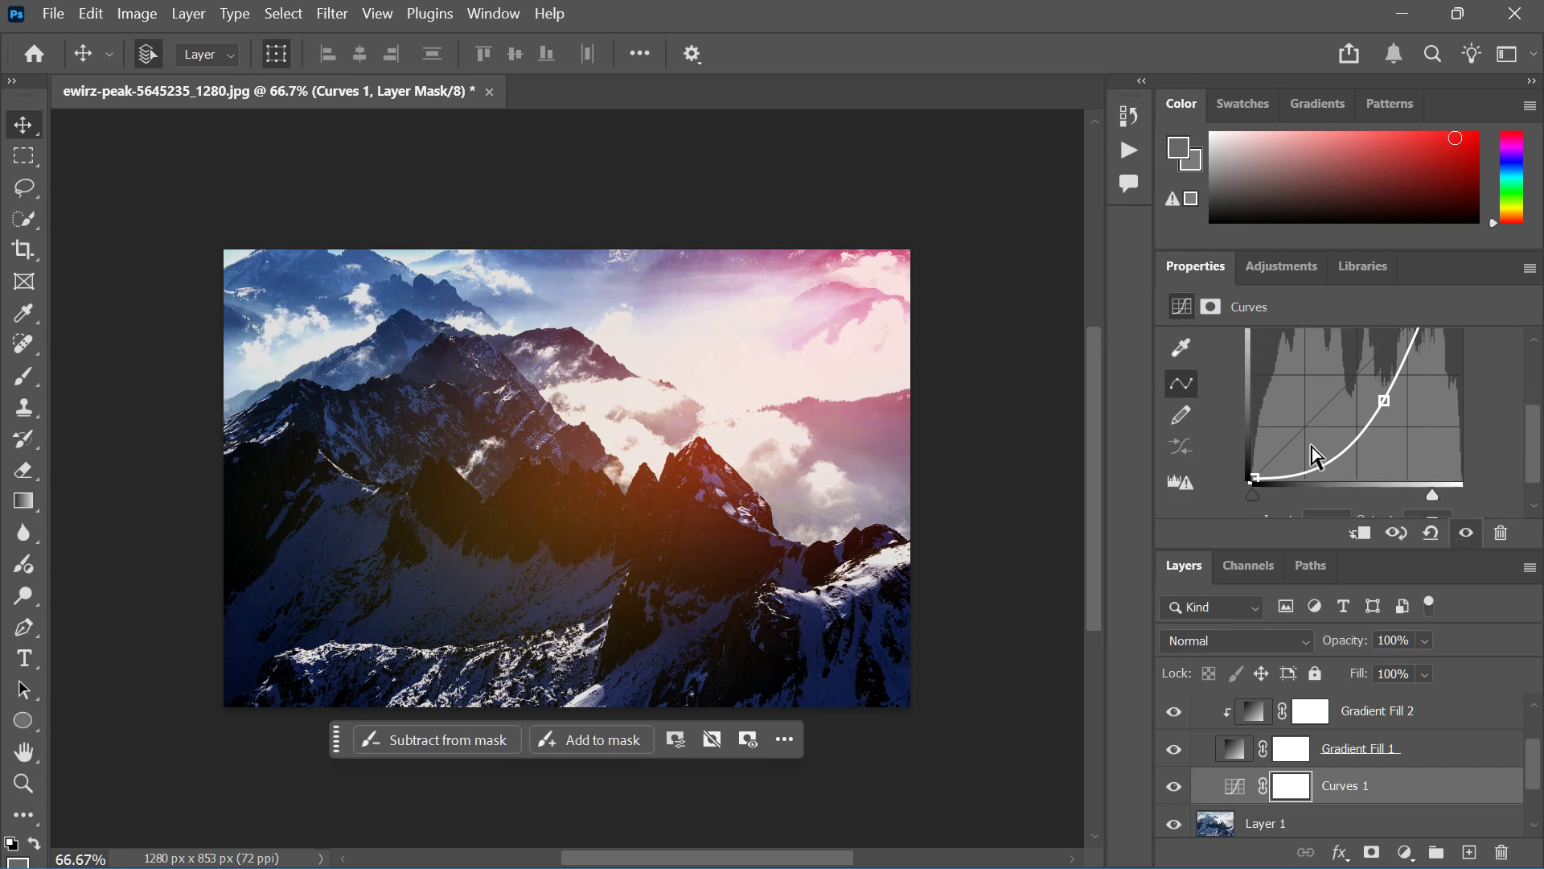
Step: Try the Angle, Reflected and Diamond styles on the Gradient Fill 1 layer and return it to Linear
{"action": "left_click", "coordinate": [1271, 756]}
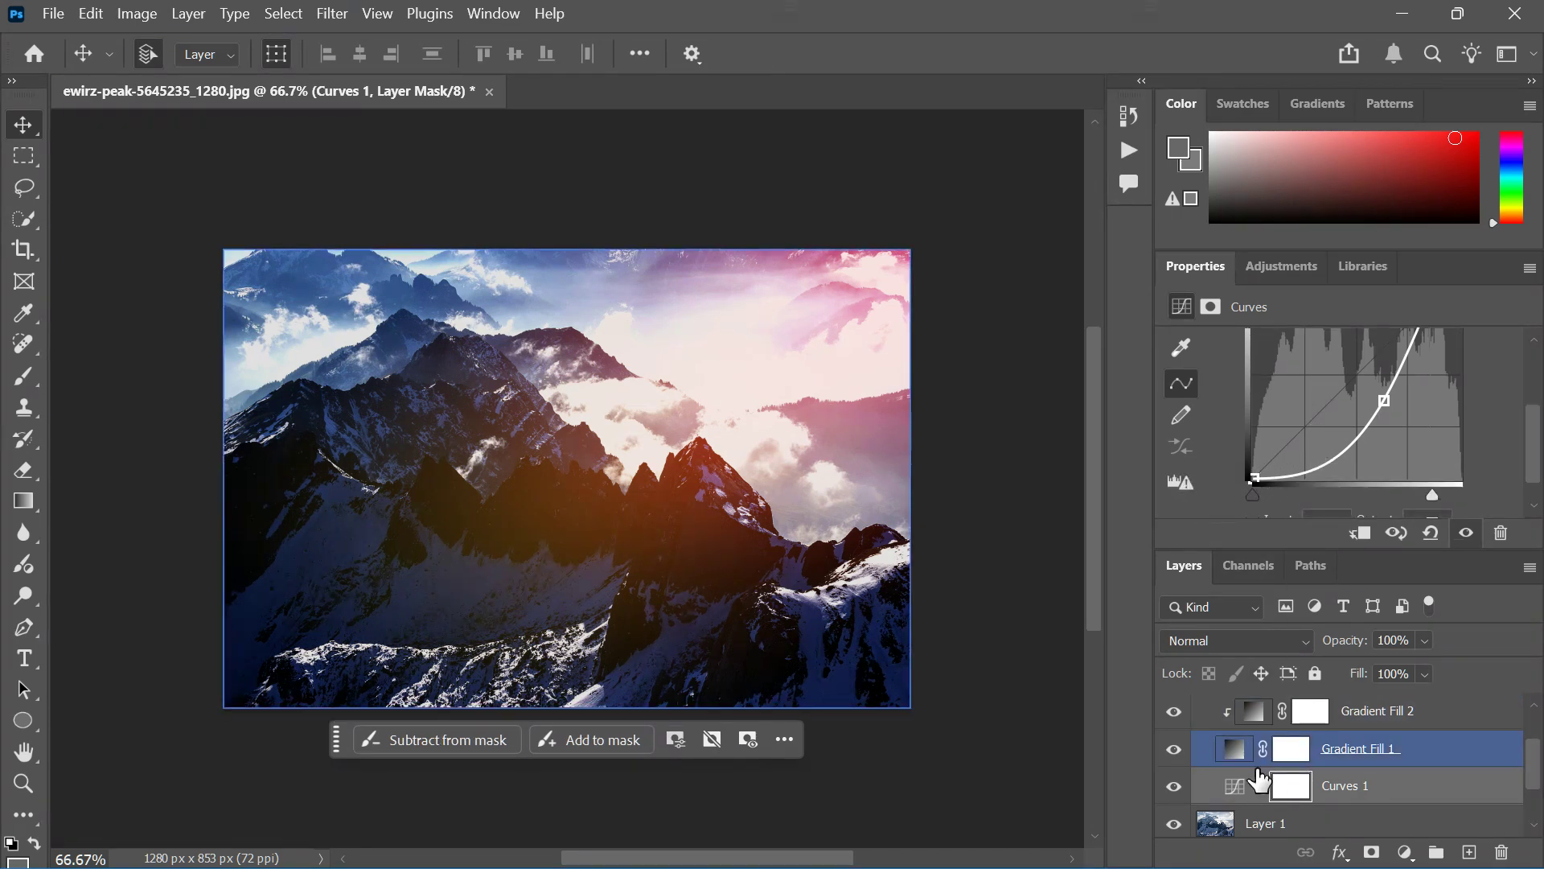
{"action": "left_click", "coordinate": [1235, 748]}
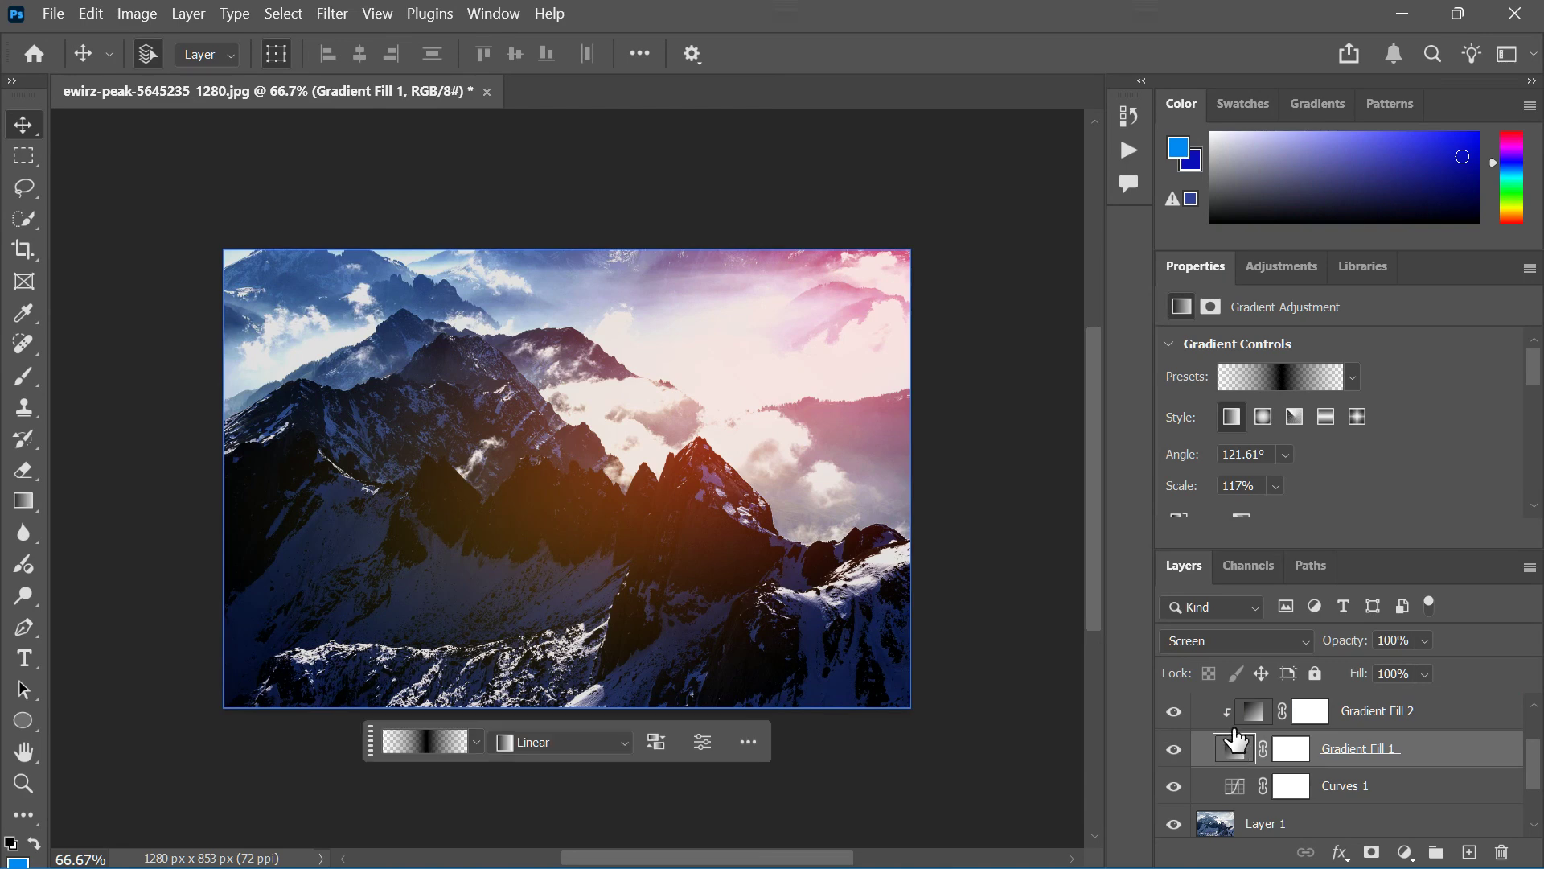
{"action": "left_click", "coordinate": [1233, 416]}
{"action": "left_click", "coordinate": [1297, 416]}
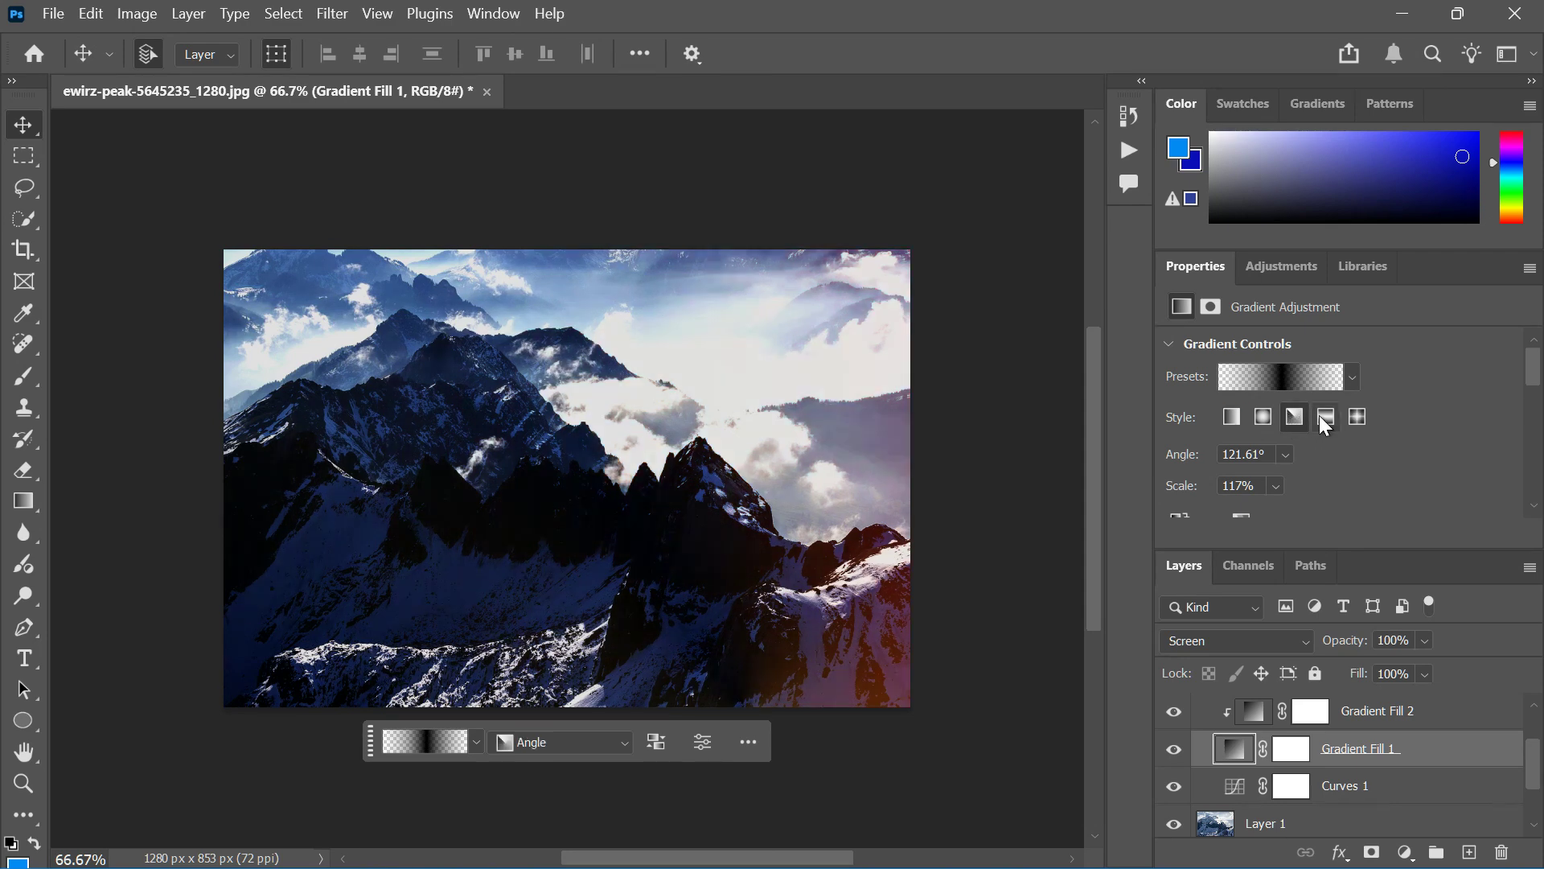
{"action": "left_click", "coordinate": [1327, 416]}
{"action": "left_click", "coordinate": [1358, 416]}
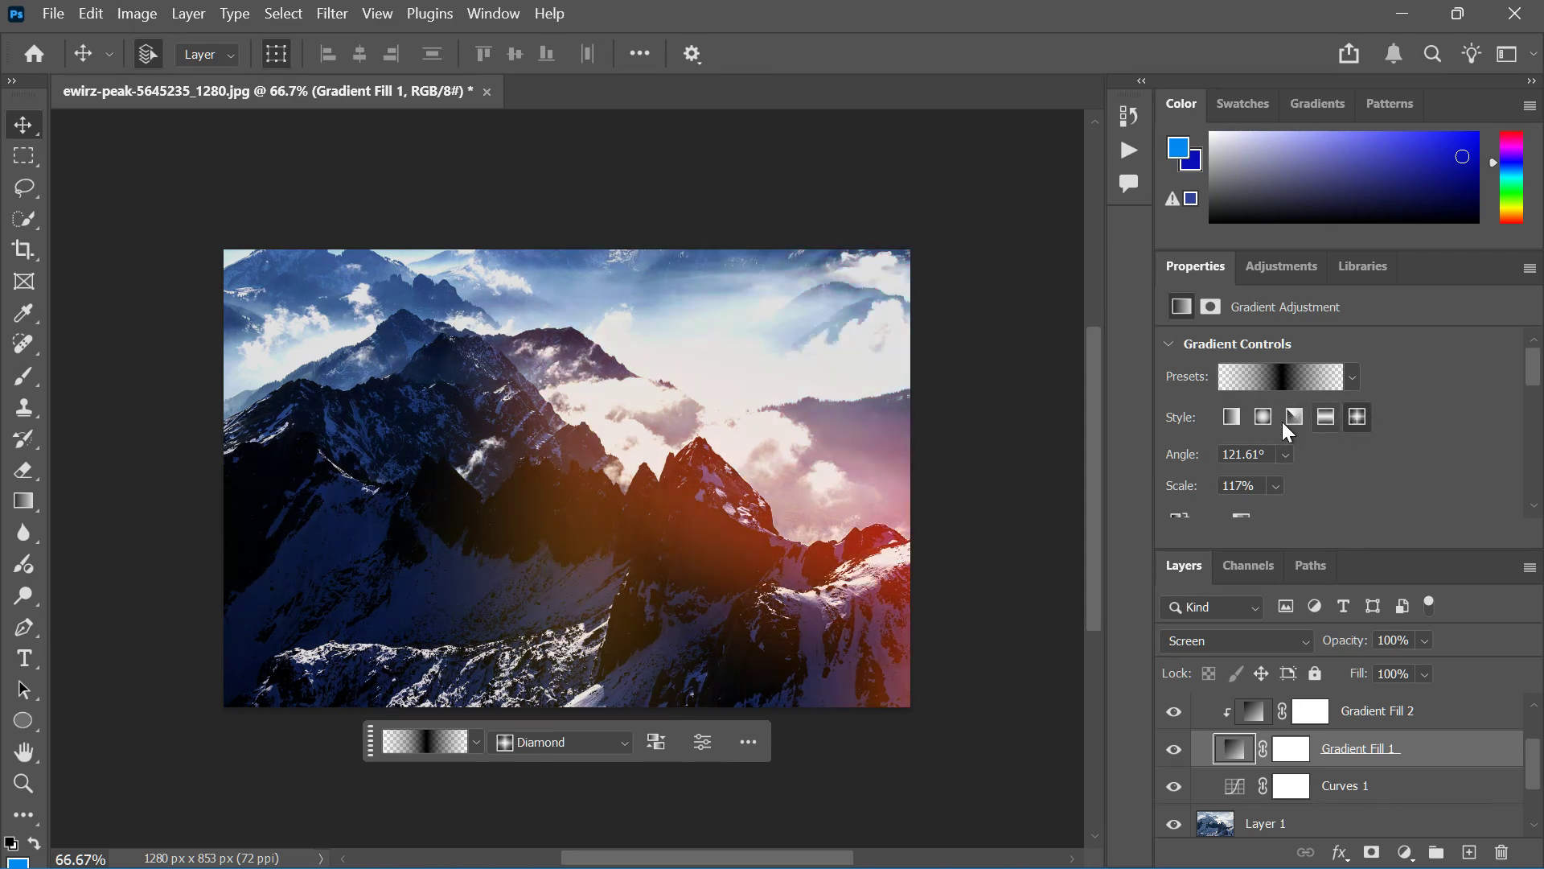
{"action": "left_click", "coordinate": [1236, 423]}
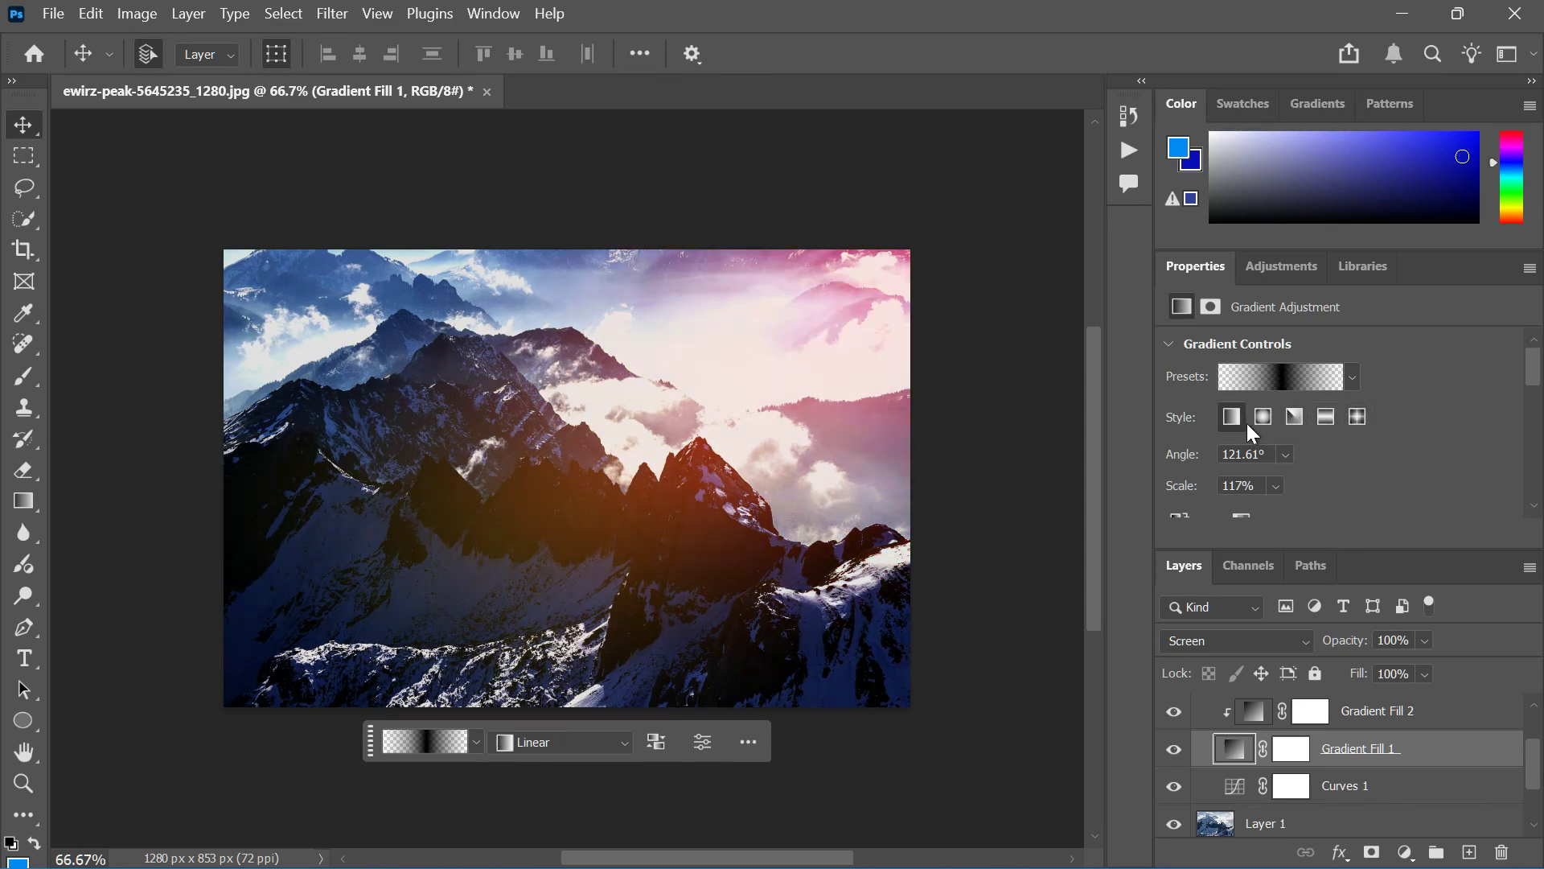
Step: Set the Brightness/Contrast 1 layer to brightness 21 and contrast 31
{"action": "scroll", "coordinate": [1279, 466], "scroll_direction": "down", "scroll_amount": 1}
{"action": "scroll", "coordinate": [1288, 763], "scroll_direction": "up", "scroll_amount": 2}
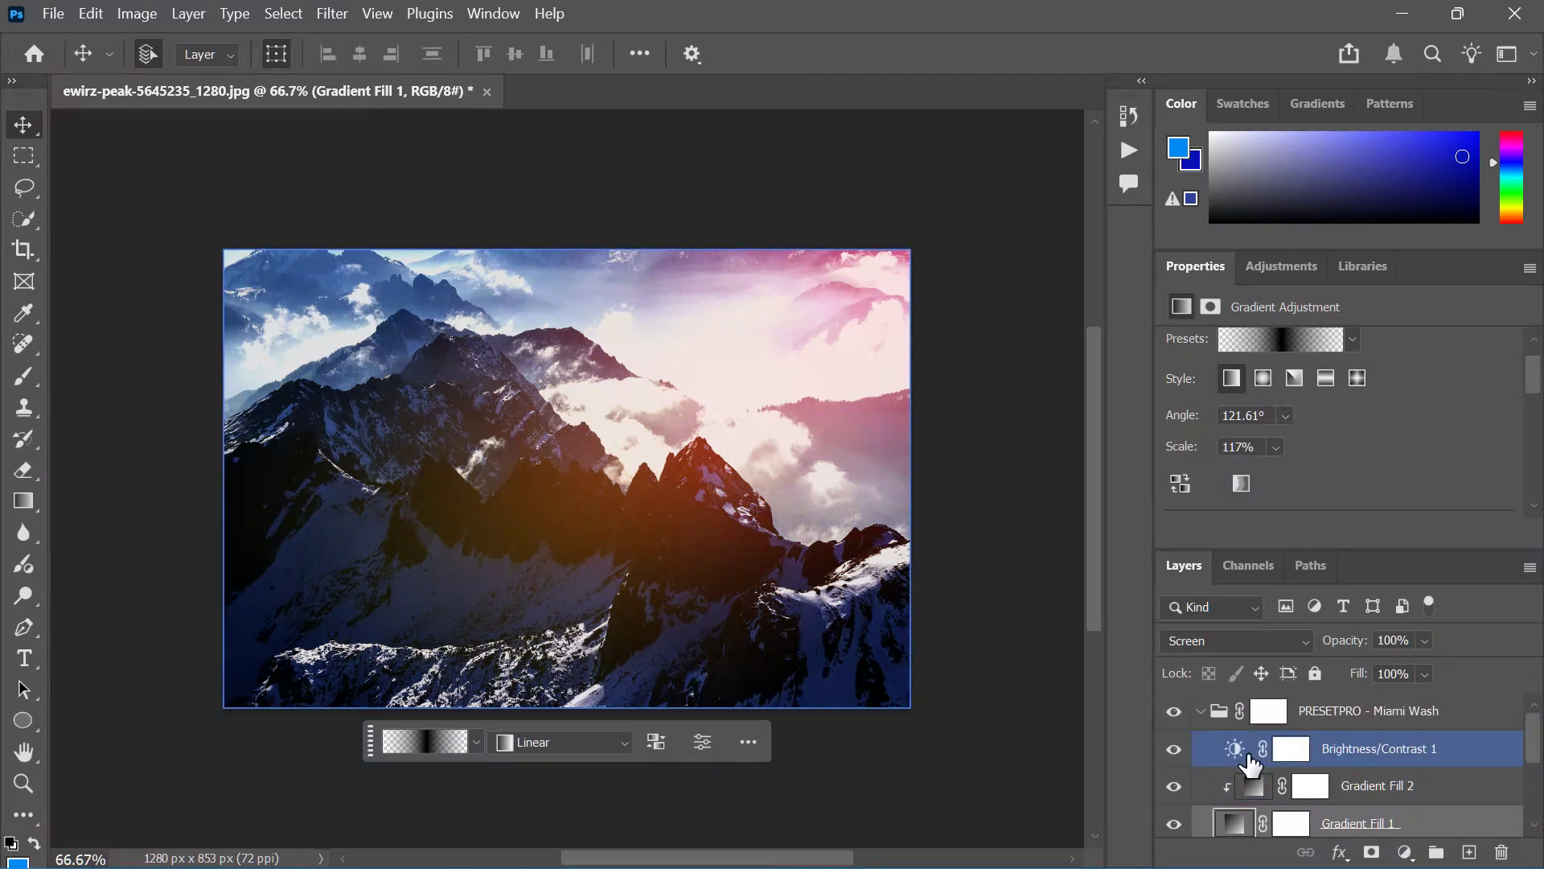
{"action": "left_click", "coordinate": [1236, 752]}
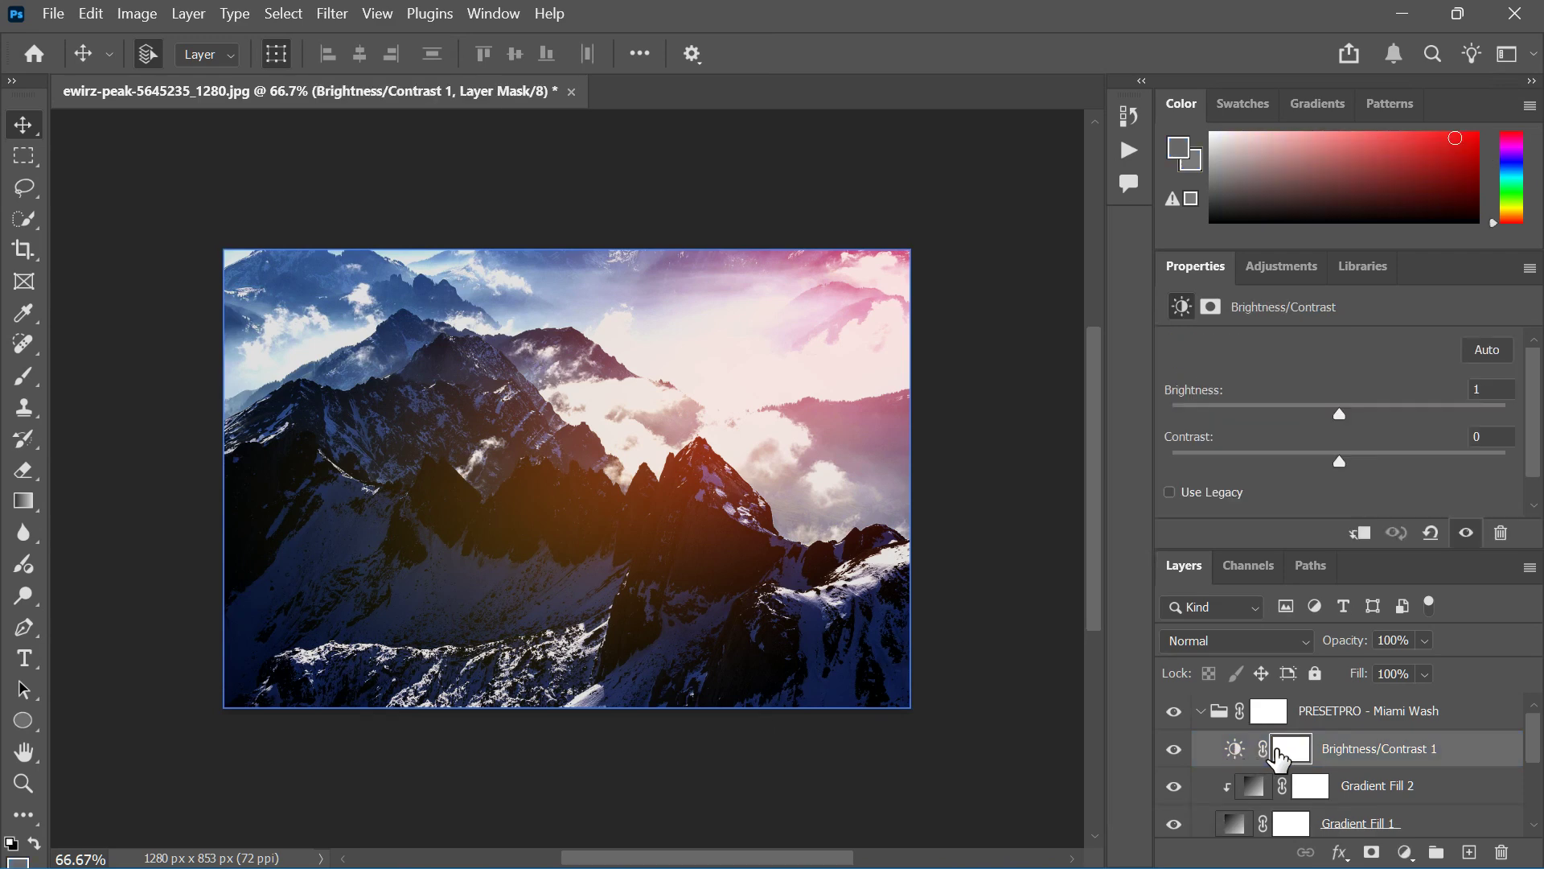
{"action": "left_click_drag", "start_coordinate": [1342, 418], "coordinate": [1395, 479]}
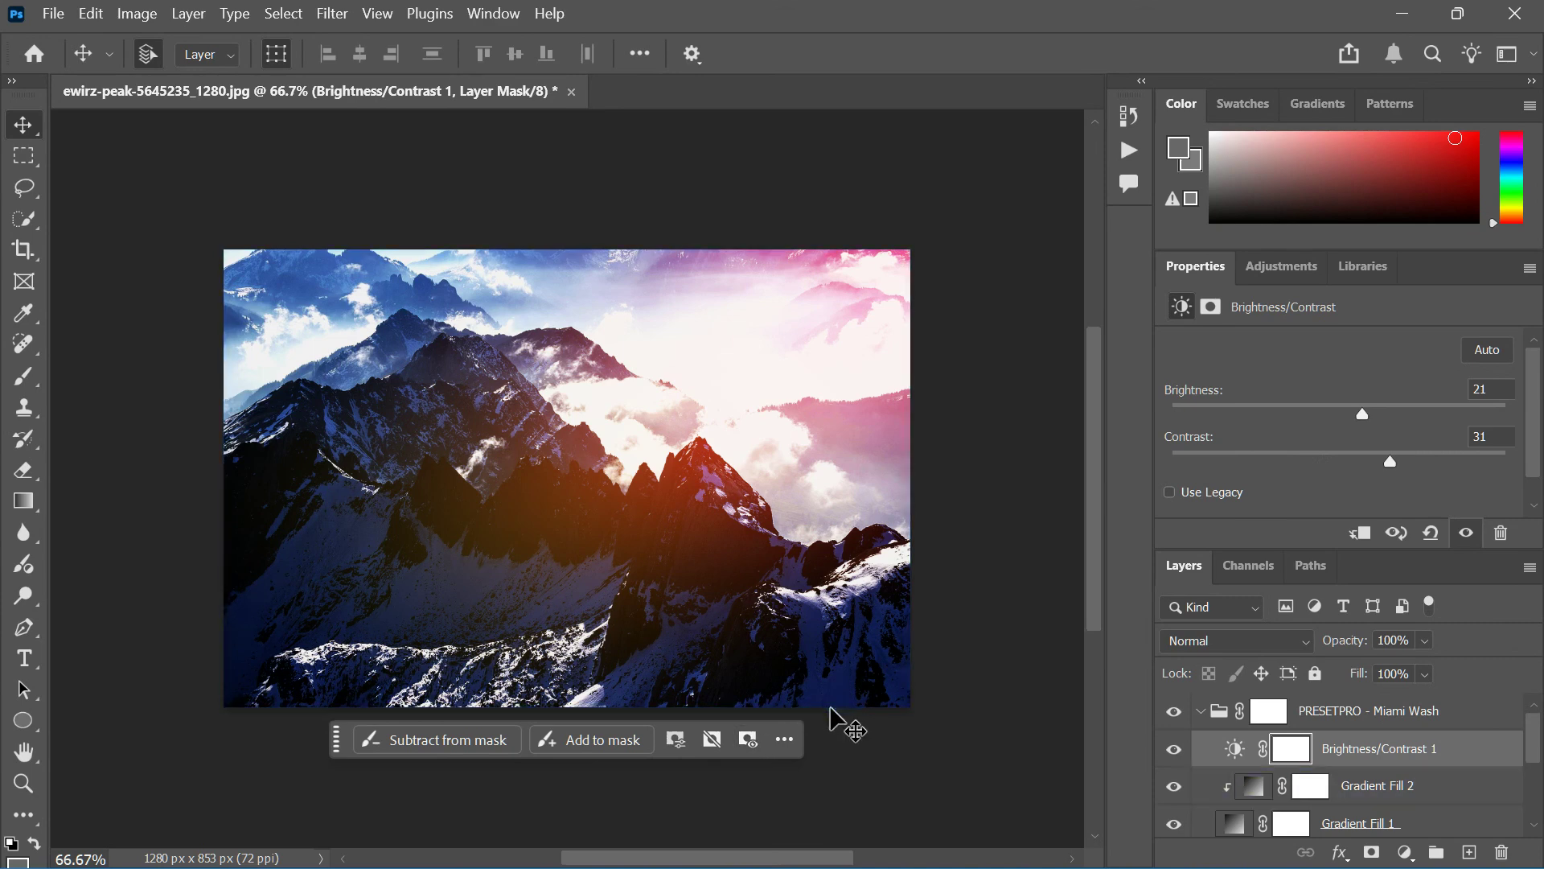
{"action": "mouse_move", "coordinate": [882, 837]}
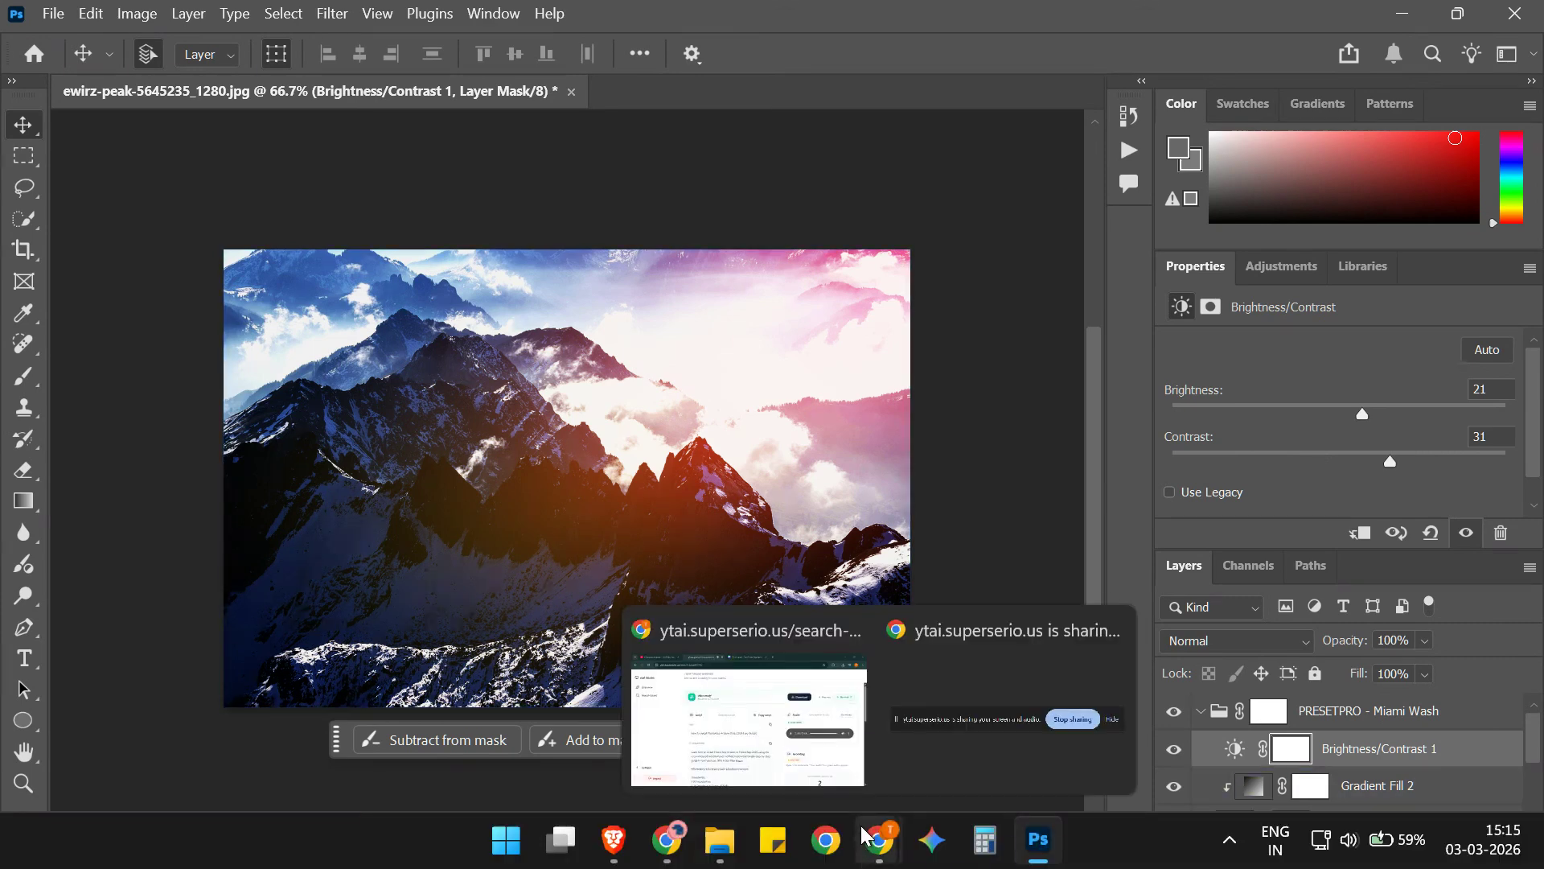